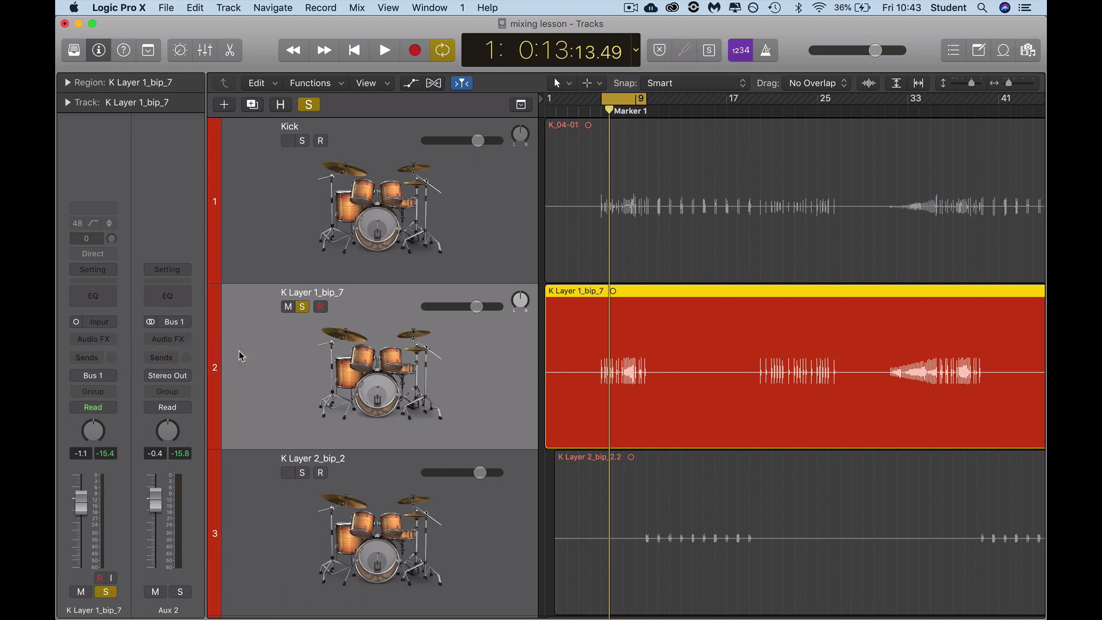
Step: Insert a mono Gain plug-in (Utility > Gain) on K Layer 1_bip_7's first Audio FX slot
{"action": "left_click", "coordinate": [111, 339]}
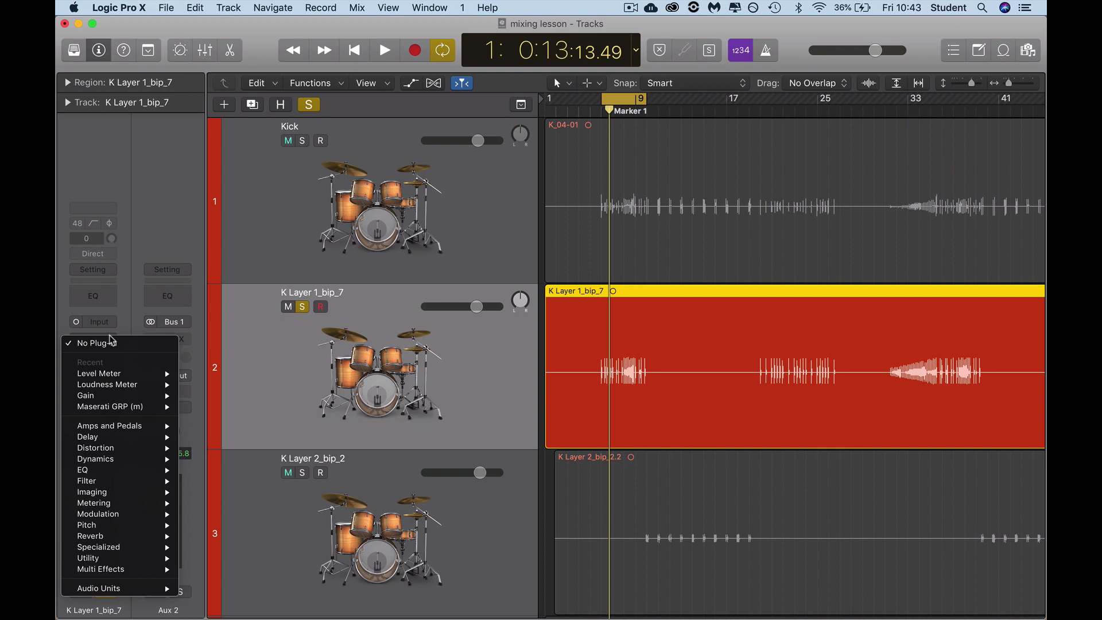
{"action": "mouse_move", "coordinate": [122, 562]}
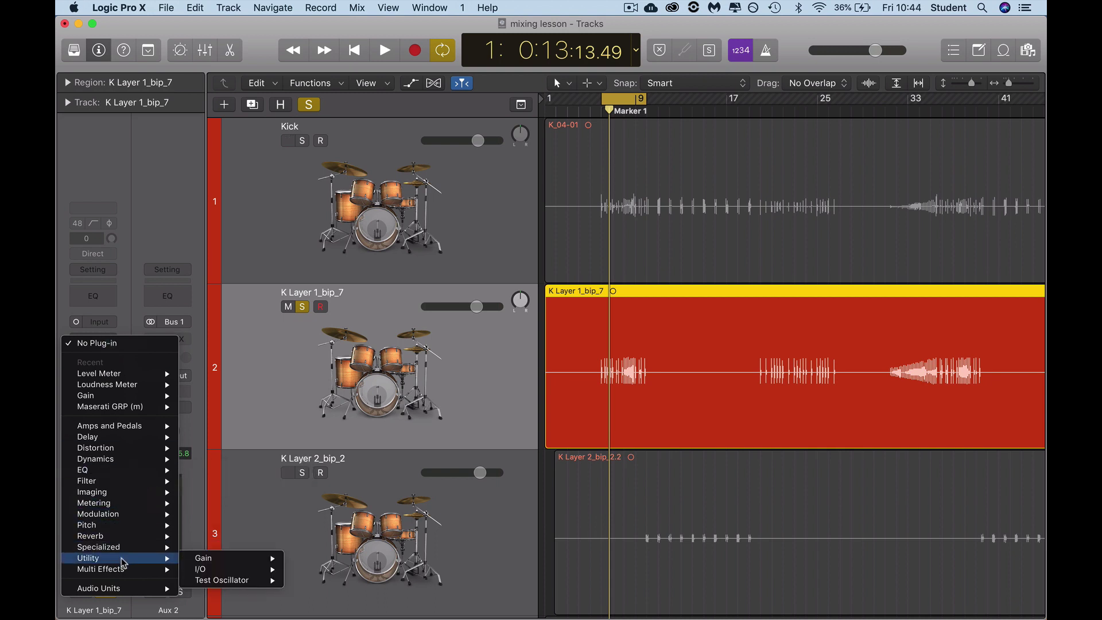
{"action": "mouse_move", "coordinate": [195, 558]}
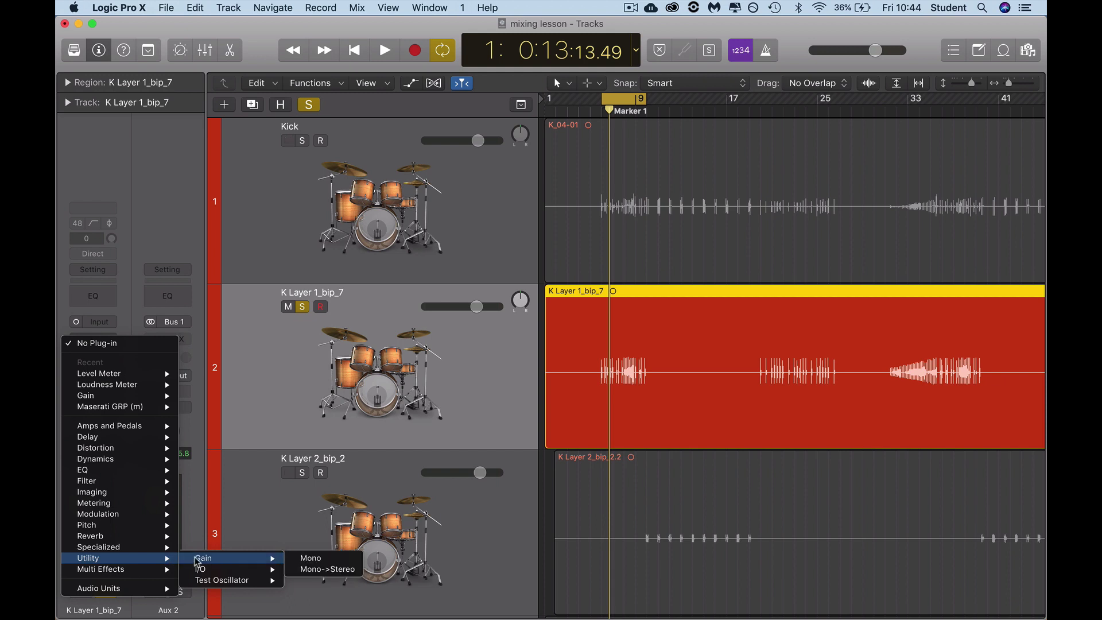
{"action": "left_click", "coordinate": [315, 558]}
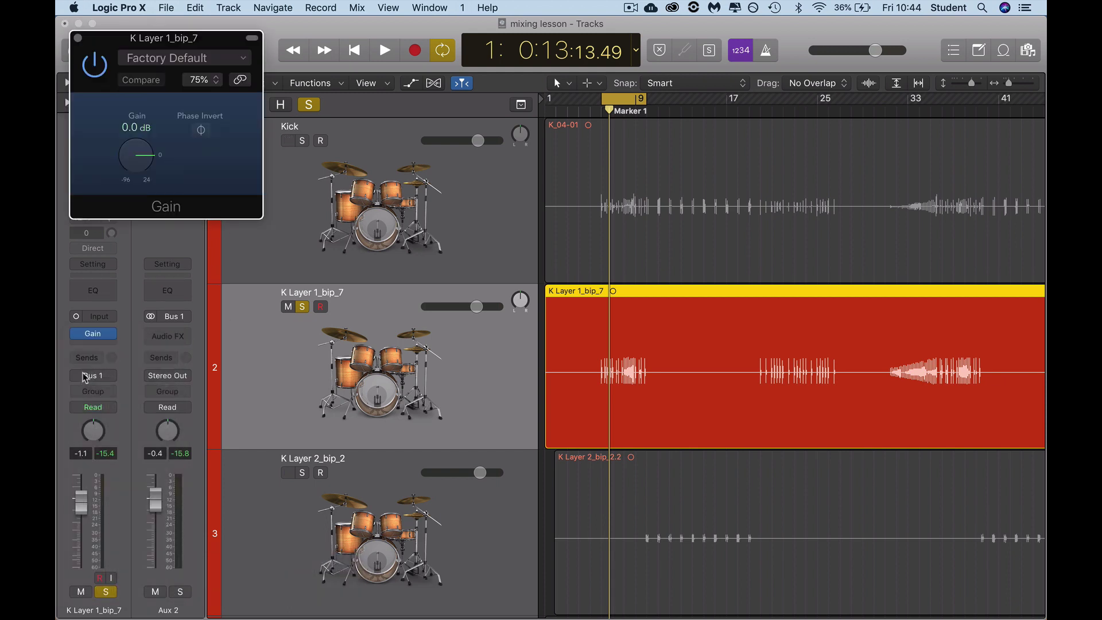
Step: Add a mono Level Meter after the Gain and move its window off the Gain window
{"action": "left_click", "coordinate": [97, 342]}
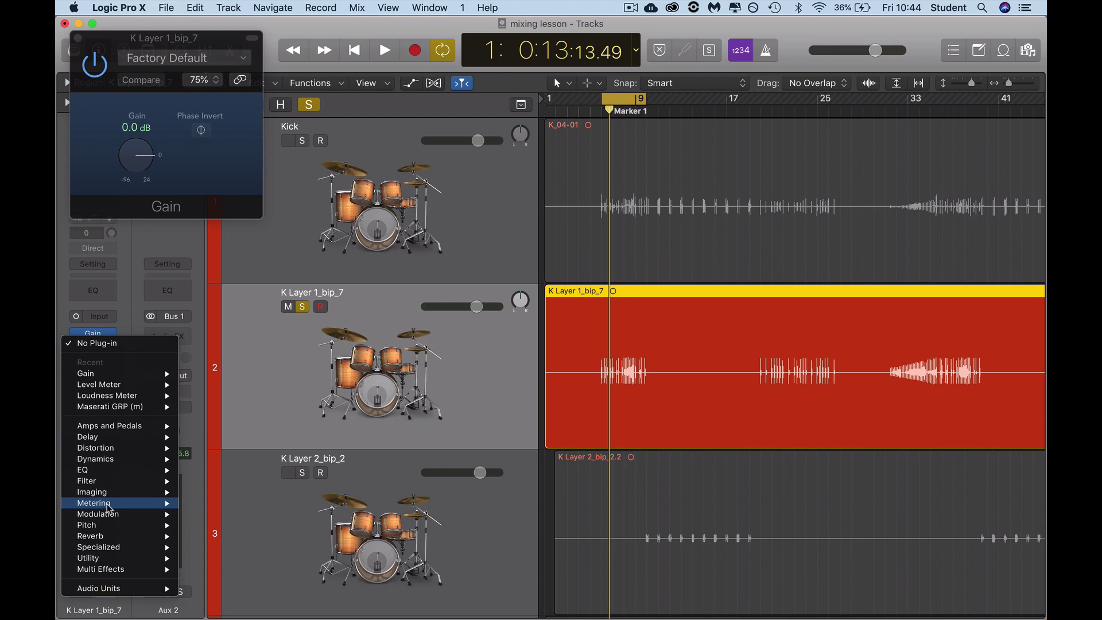
{"action": "mouse_move", "coordinate": [108, 504]}
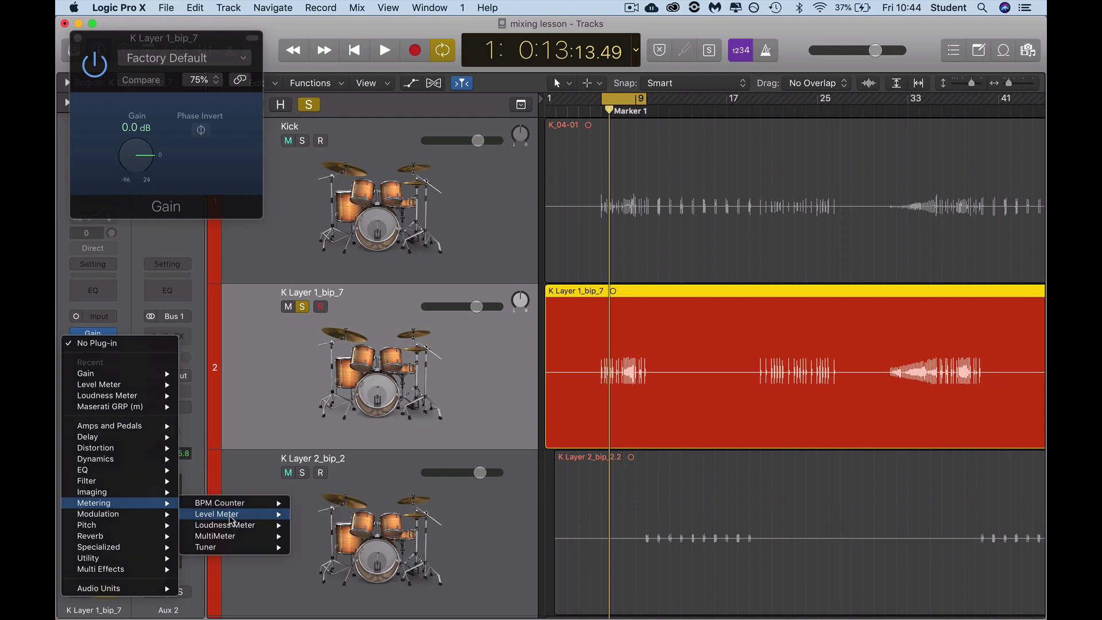
{"action": "left_click", "coordinate": [315, 514]}
{"action": "left_click_drag", "start_coordinate": [269, 65], "coordinate": [255, 247]}
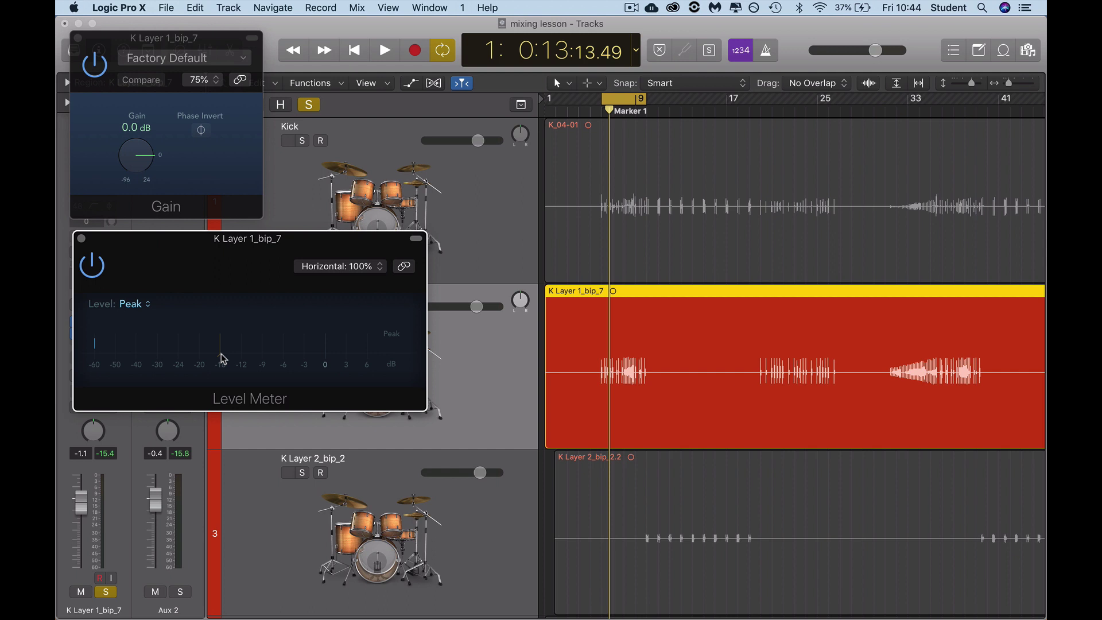
Step: Lower K Layer 1_bip_7's Gain to -2.6 dB during playback, then move the loop to bars 19–23
{"action": "key", "text": "space"}
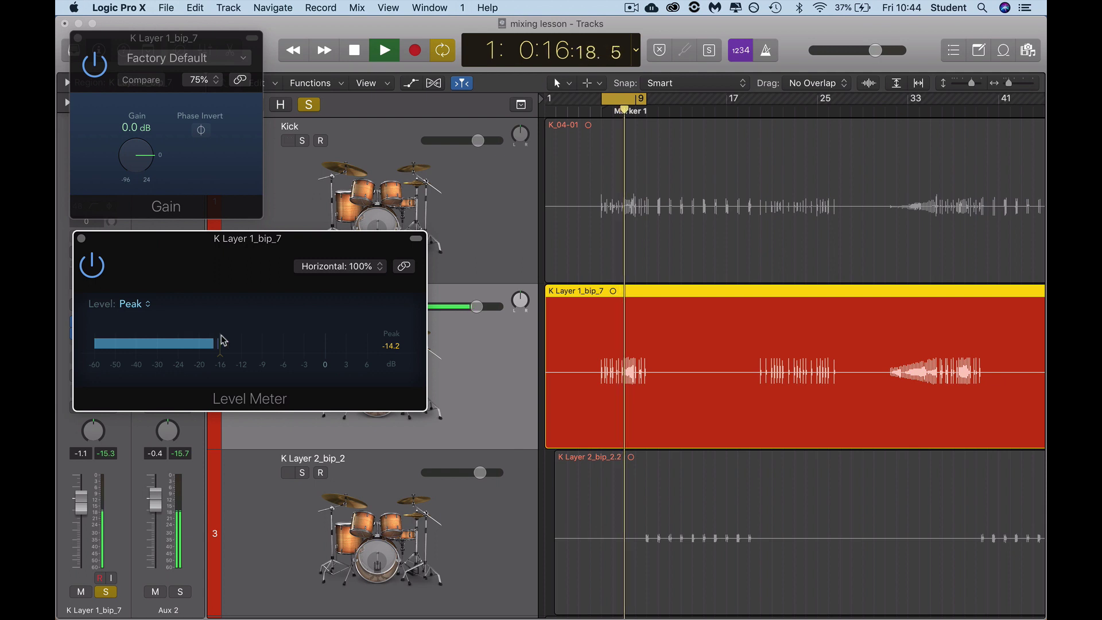
{"action": "key", "text": "space"}
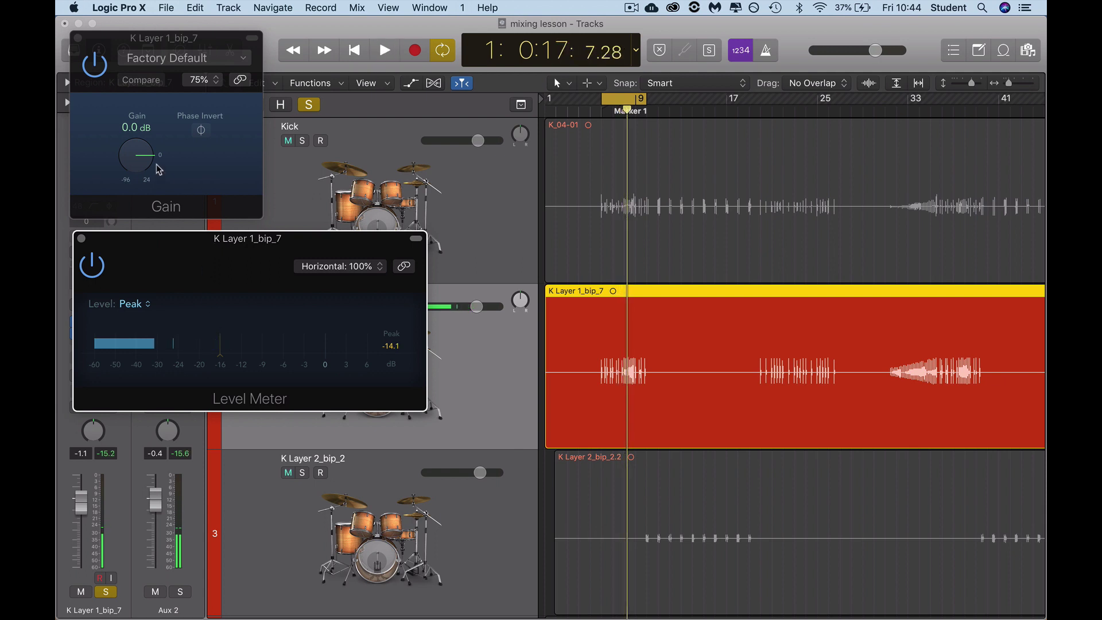
{"action": "key", "text": "space"}
{"action": "left_click_drag", "start_coordinate": [140, 161], "coordinate": [140, 165]}
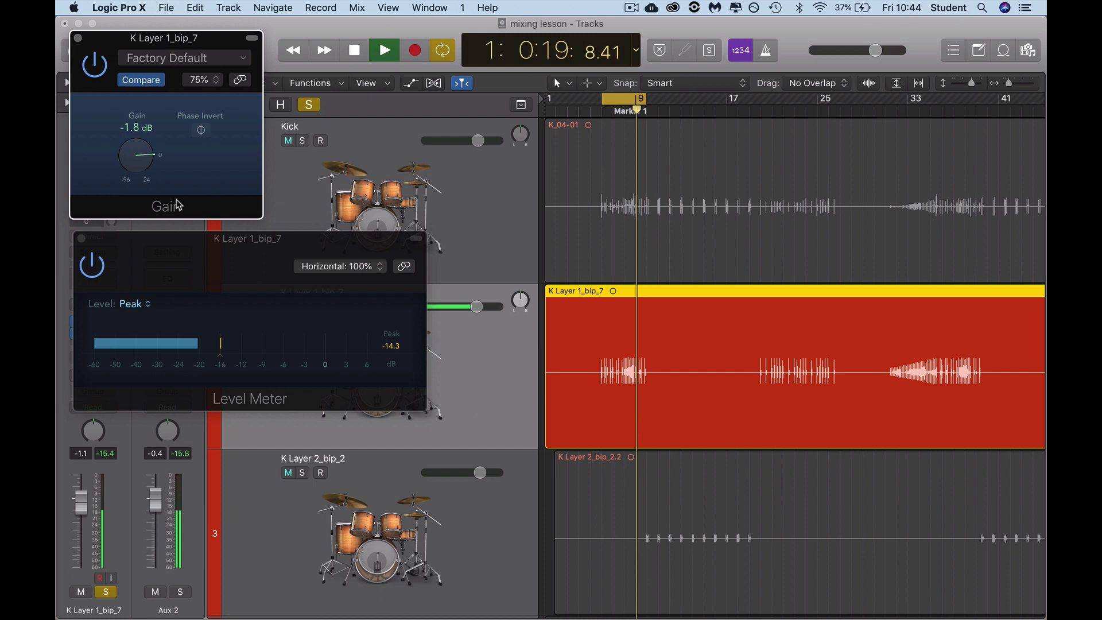
{"action": "left_click_drag", "start_coordinate": [141, 171], "coordinate": [142, 174]}
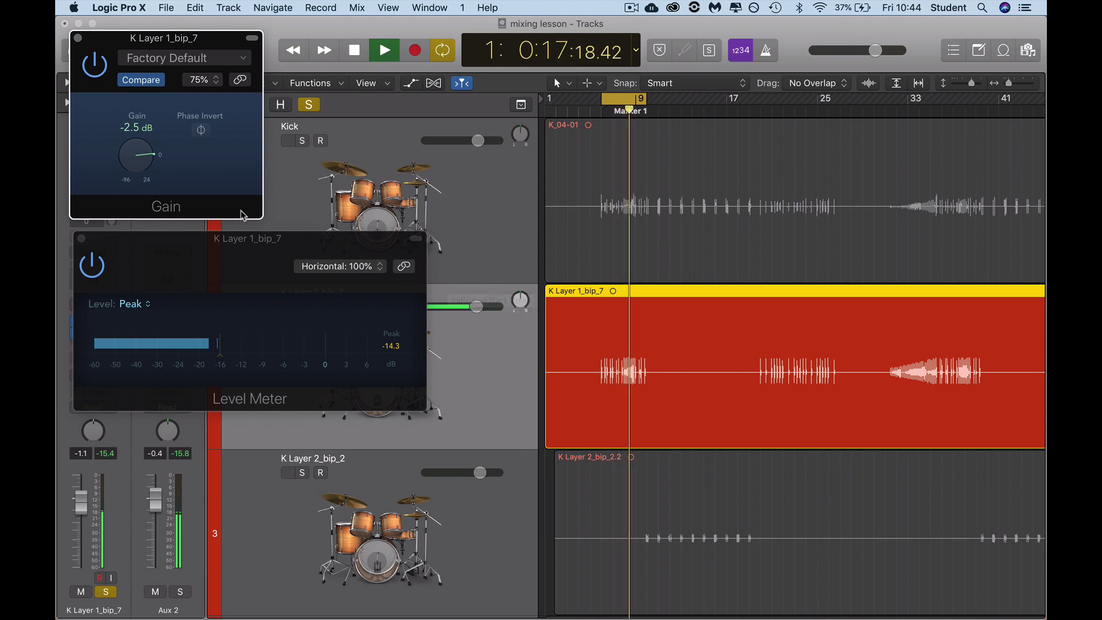
{"action": "left_click_drag", "start_coordinate": [149, 167], "coordinate": [148, 167]}
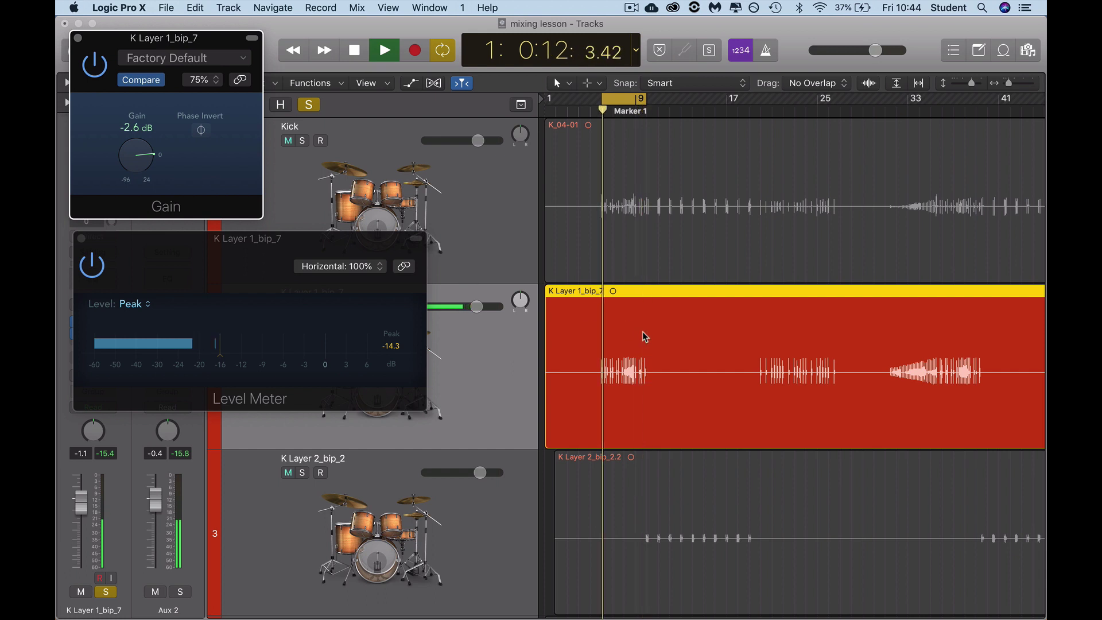
{"action": "key", "text": "space"}
{"action": "left_click_drag", "start_coordinate": [623, 90], "coordinate": [773, 106]}
Step: Play while moving the cycle range to bars 28–36, leaving a Level Meter peak of -16.6 dB
{"action": "key", "text": "space"}
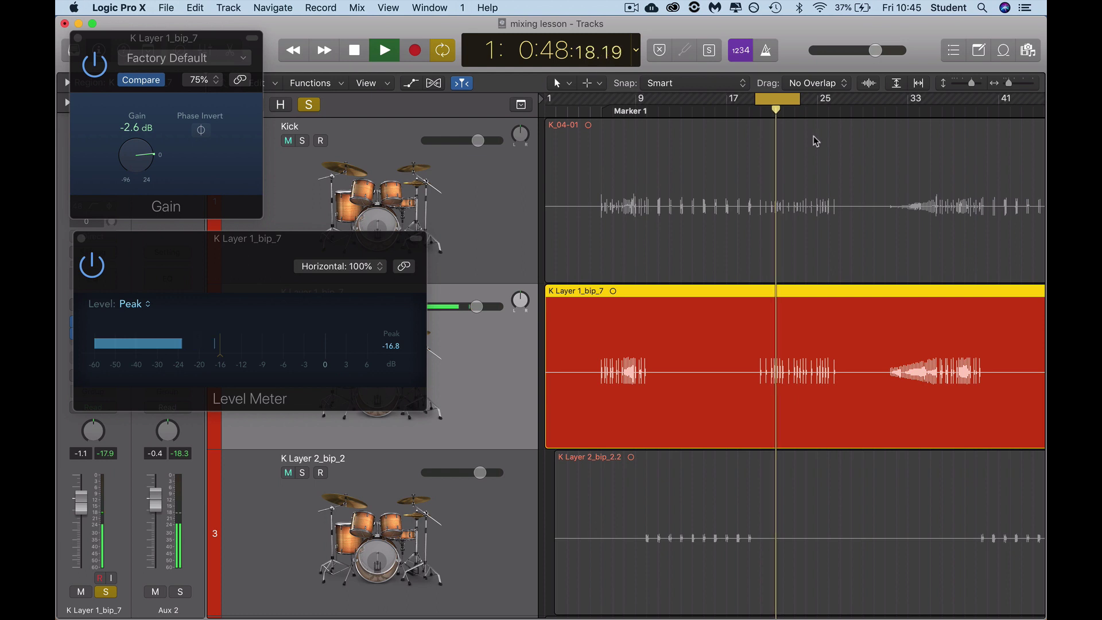
{"action": "left_click_drag", "start_coordinate": [799, 100], "coordinate": [837, 103]}
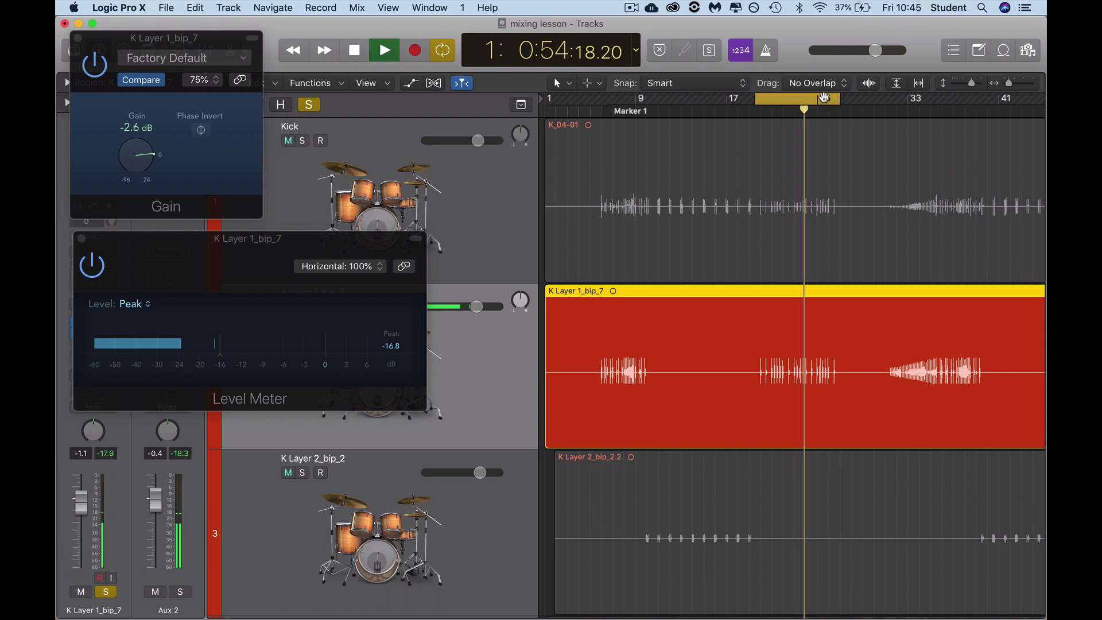
{"action": "left_click_drag", "start_coordinate": [808, 100], "coordinate": [942, 99]}
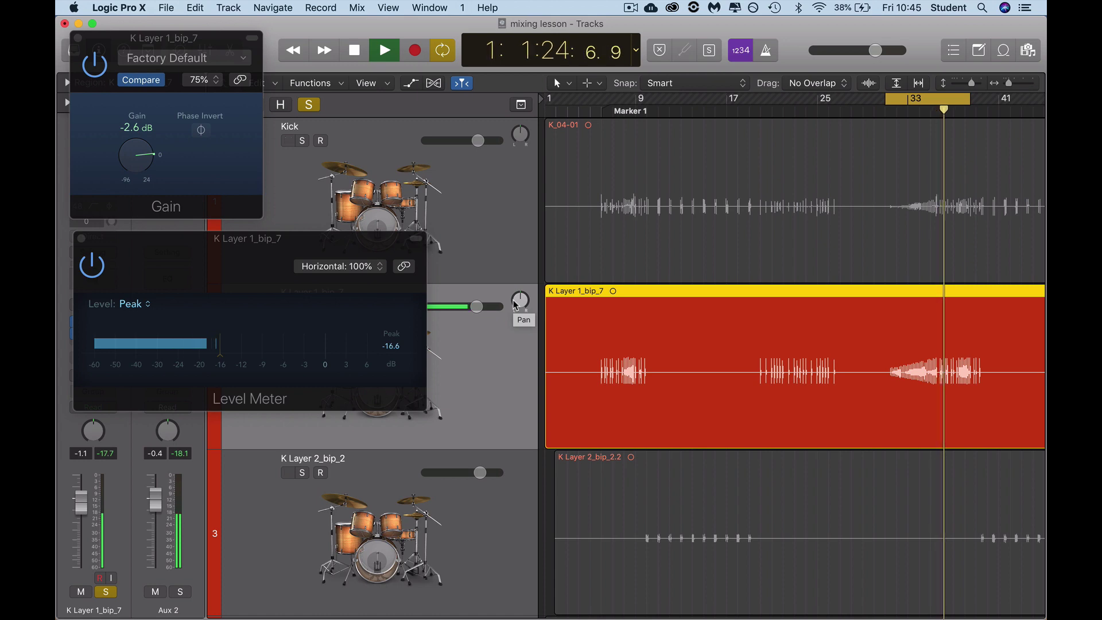
{"action": "key", "text": "space"}
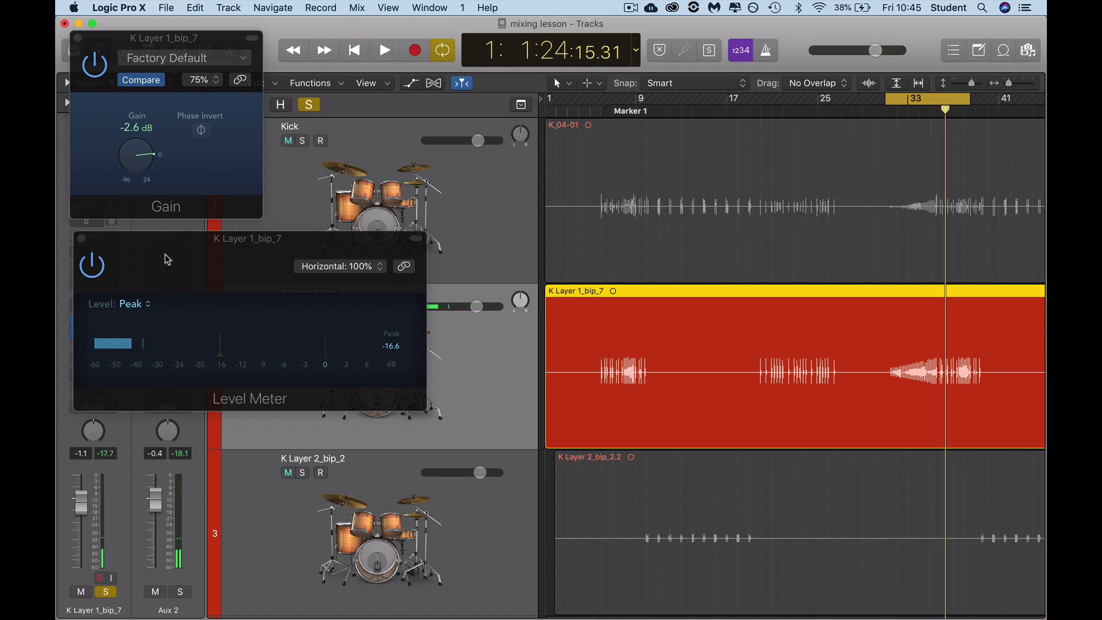
Step: Close both plug-in windows, unsolo K Layer 1_bip_7, then select and solo the Kick track
{"action": "left_click", "coordinate": [81, 238]}
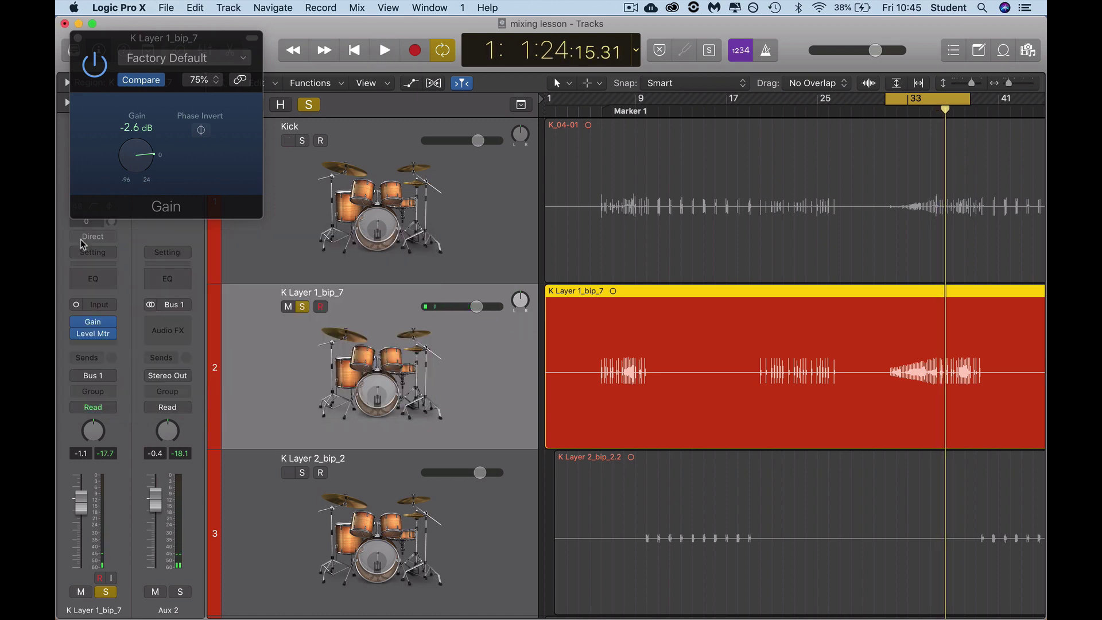
{"action": "left_click", "coordinate": [78, 37]}
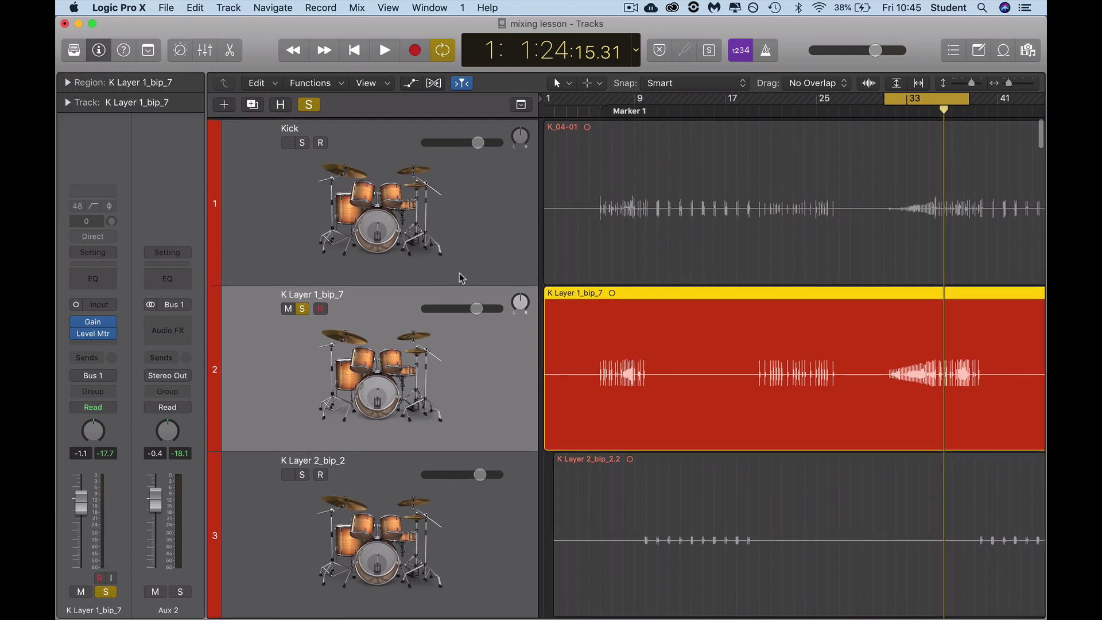
{"action": "left_click", "coordinate": [484, 202]}
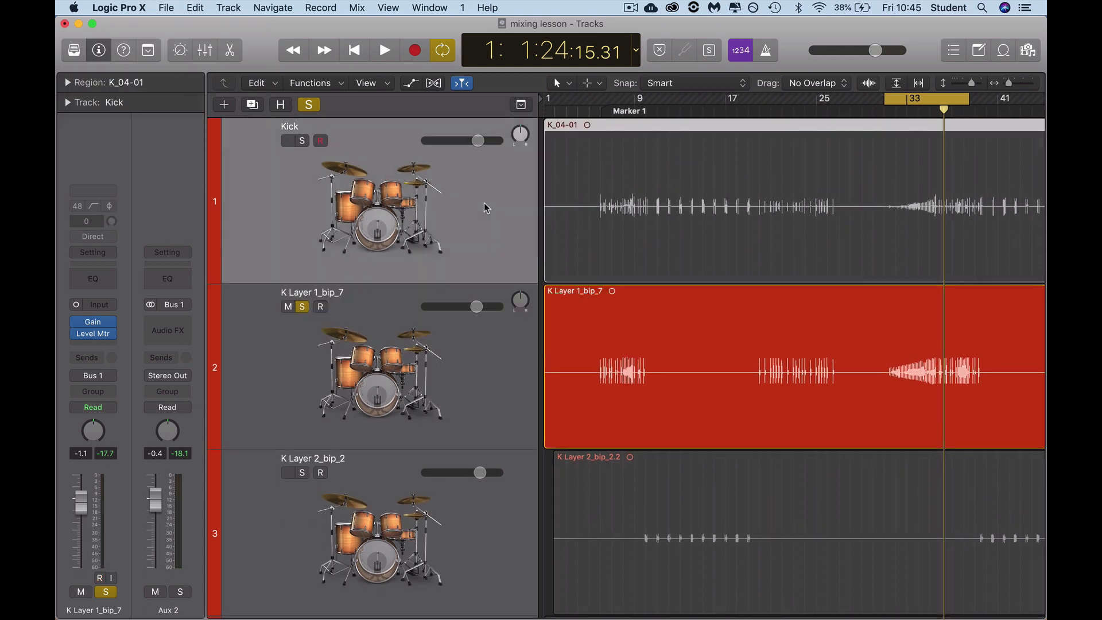
{"action": "left_click", "coordinate": [302, 307]}
{"action": "left_click", "coordinate": [302, 141]}
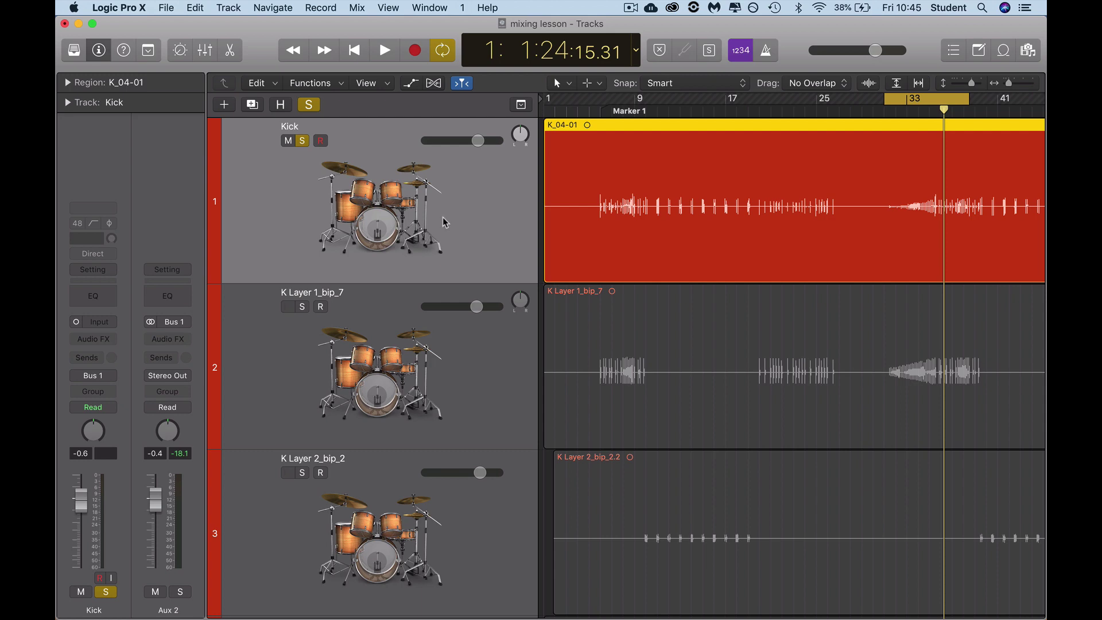
Step: Insert a Gain plug-in and a mono Level Meter on the Kick's Audio FX slots
{"action": "left_click", "coordinate": [94, 340]}
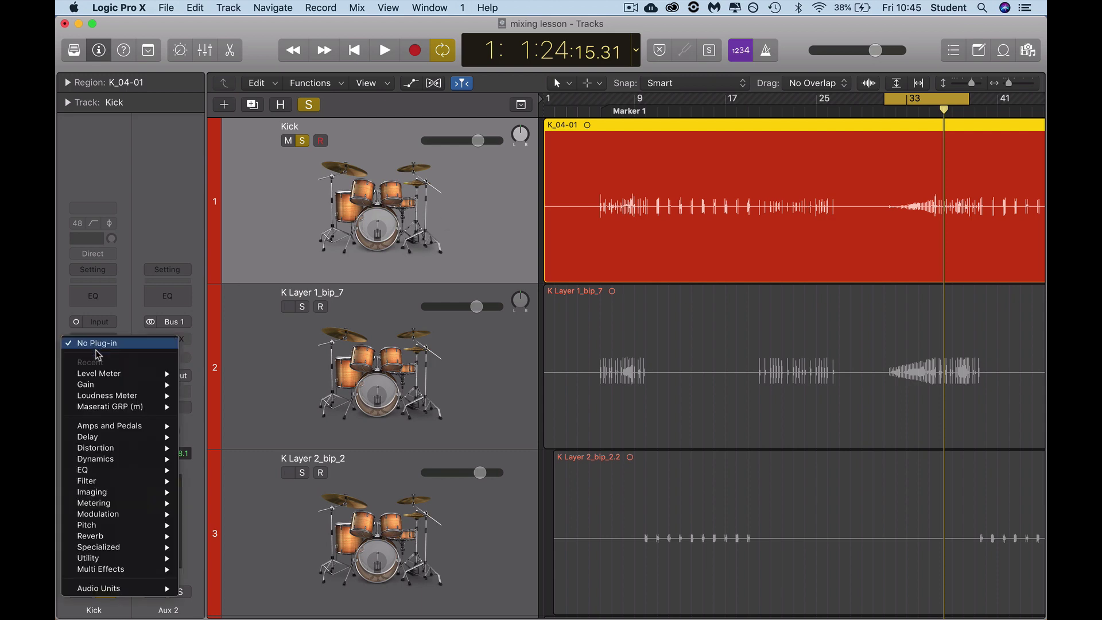
{"action": "left_click", "coordinate": [100, 385]}
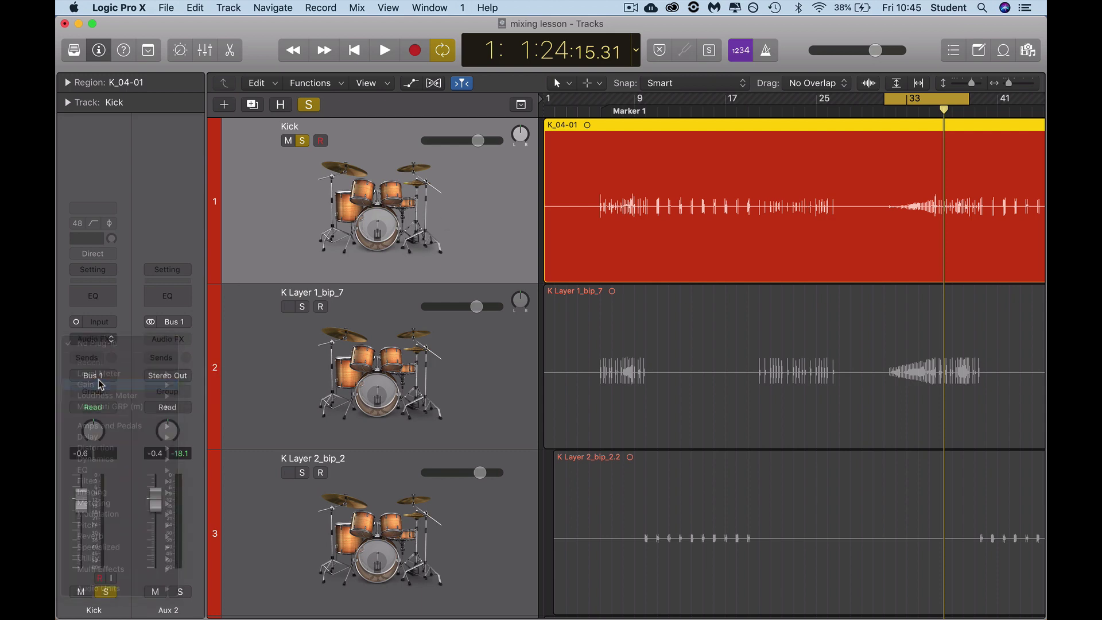
{"action": "left_click", "coordinate": [98, 343]}
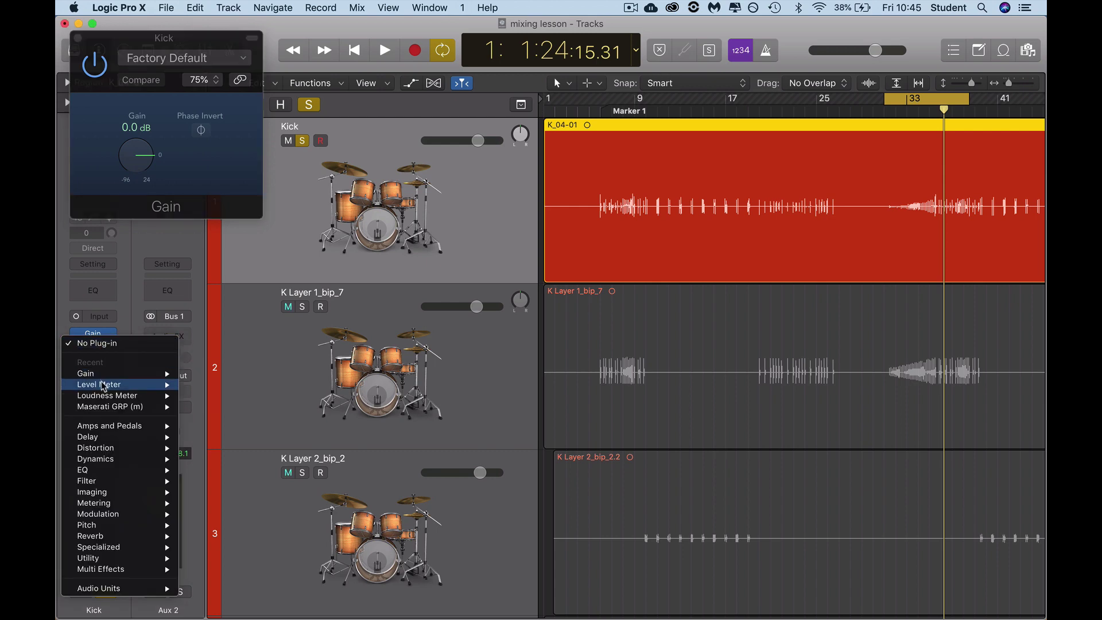
{"action": "mouse_move", "coordinate": [100, 384]}
{"action": "left_click", "coordinate": [206, 385]}
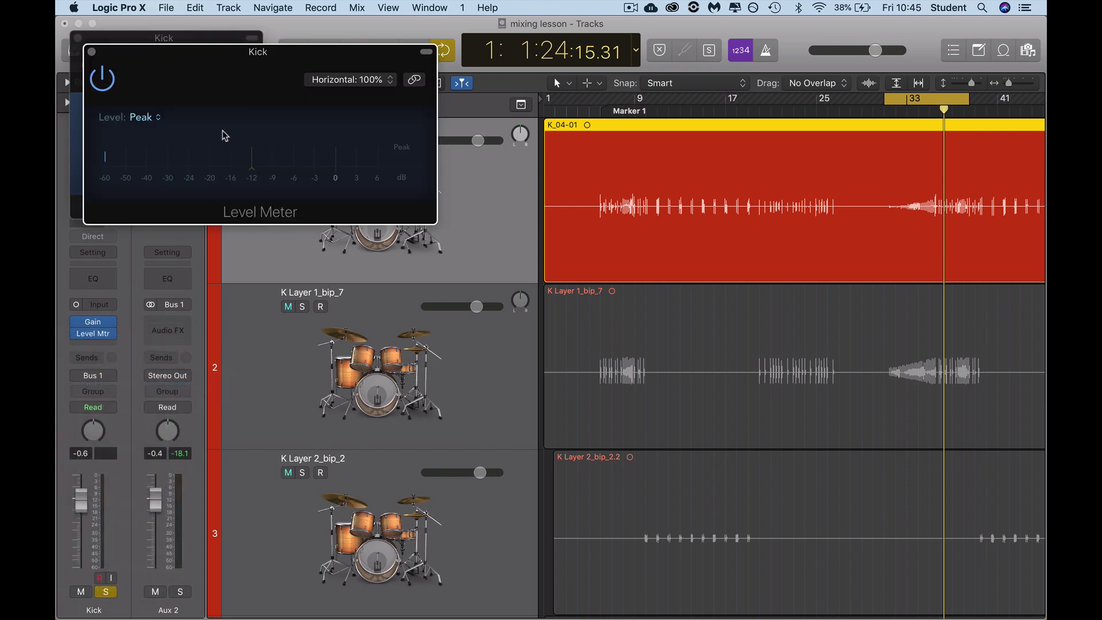
{"action": "left_click_drag", "start_coordinate": [205, 57], "coordinate": [187, 251]}
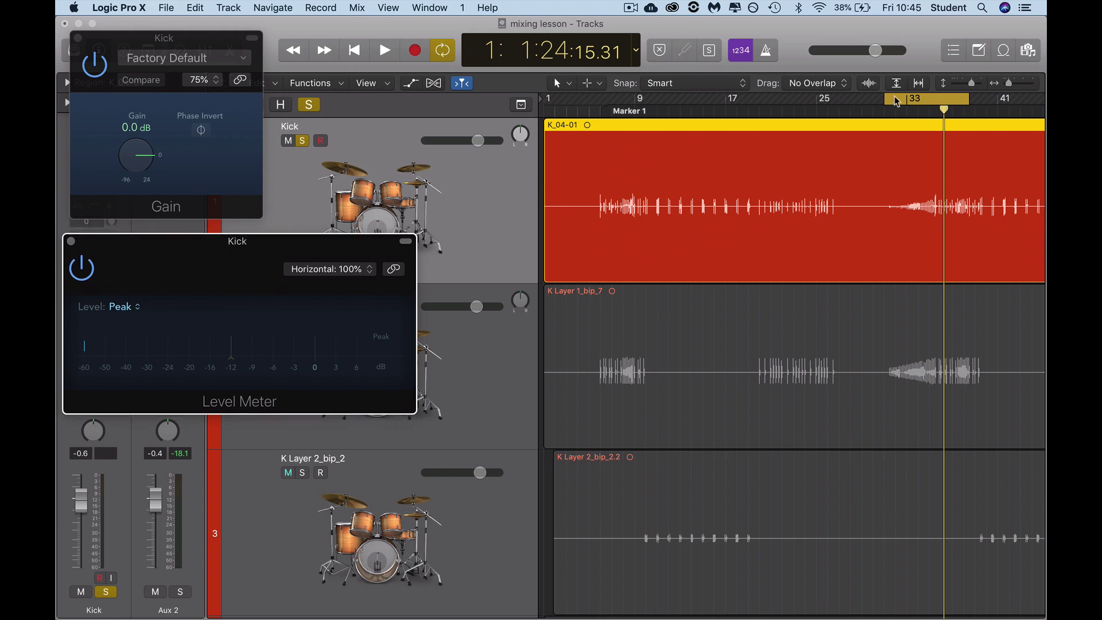
Step: Set the cycle range to bars 5–9 and play it to measure the Kick's level
{"action": "left_click_drag", "start_coordinate": [894, 95], "coordinate": [619, 132]}
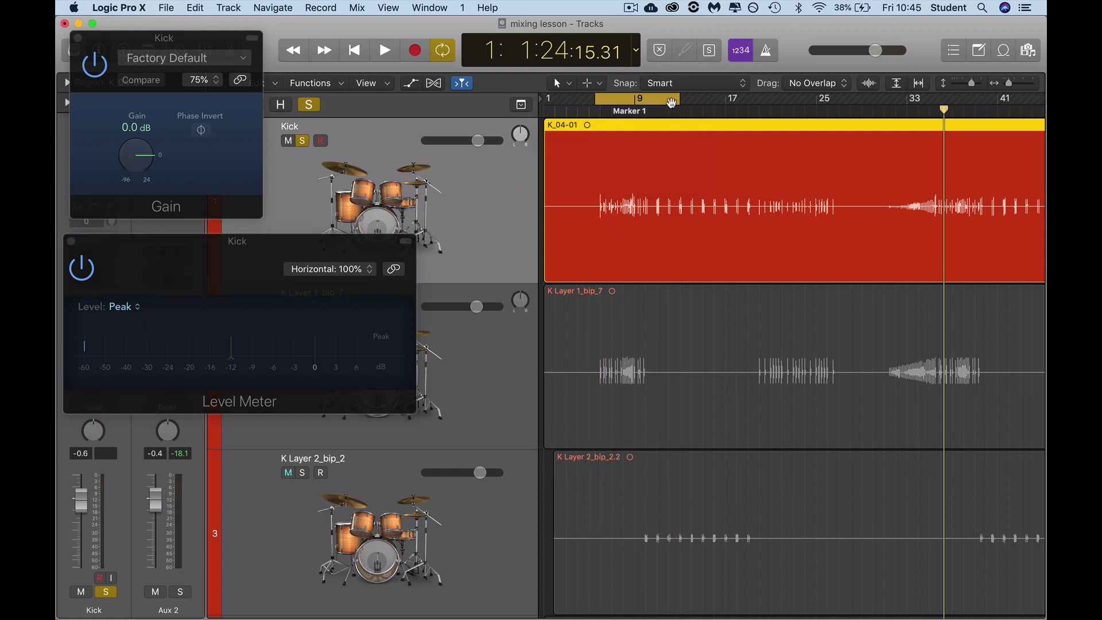
{"action": "left_click_drag", "start_coordinate": [678, 101], "coordinate": [633, 102]}
{"action": "left_click", "coordinate": [235, 348]}
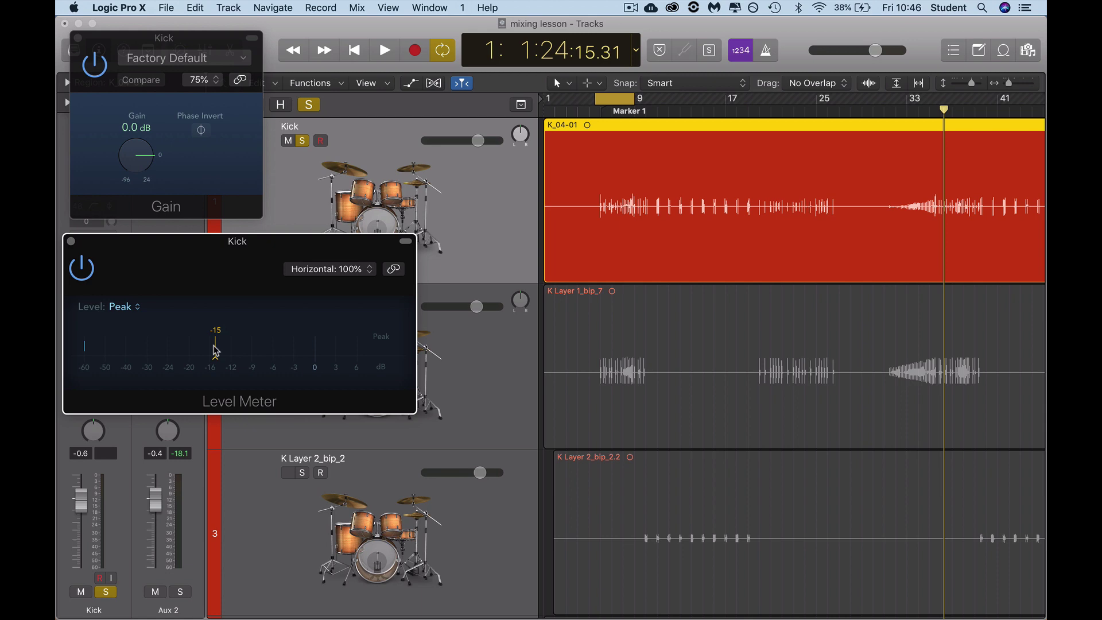
{"action": "key", "text": "space"}
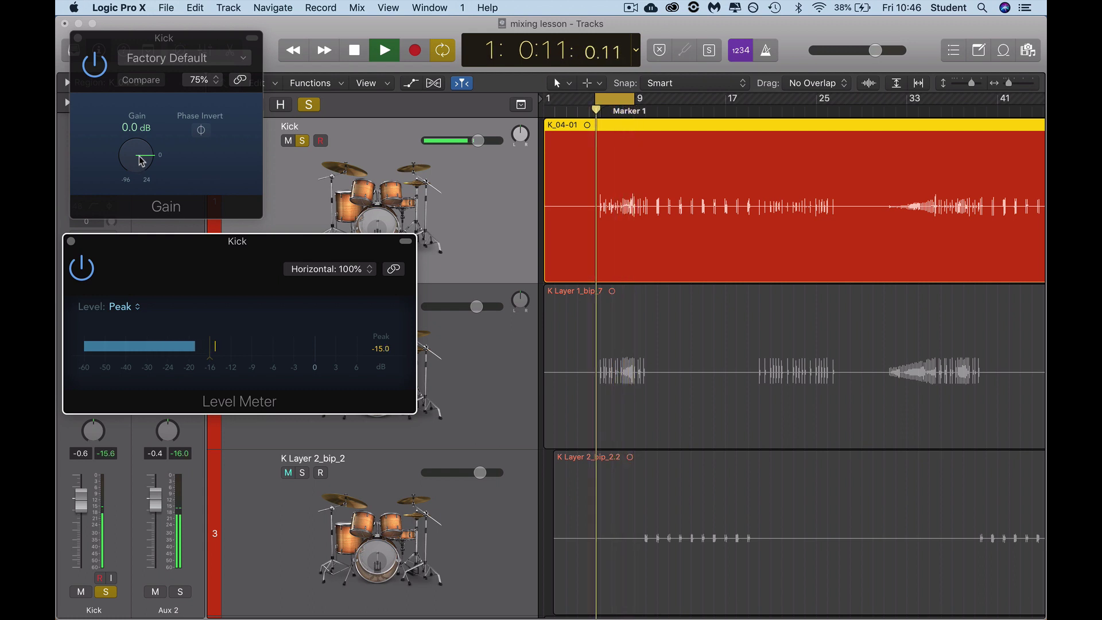
Step: Lower the Kick's Gain to -1.5 dB and play the loop to hear the change
{"action": "key", "text": "space"}
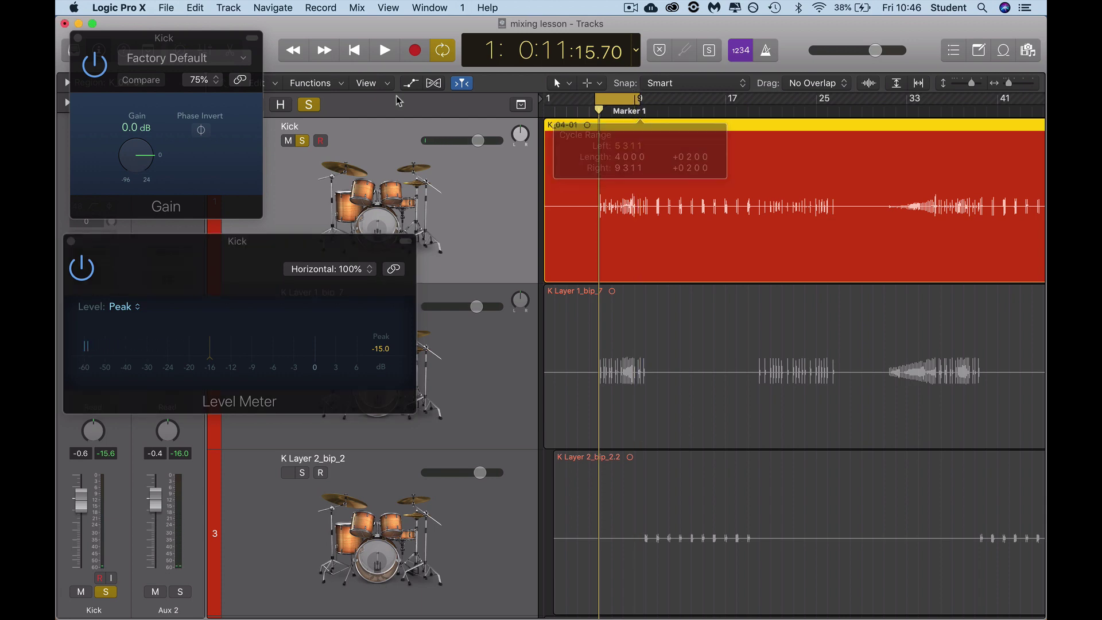
{"action": "left_click", "coordinate": [140, 160]}
{"action": "scroll", "coordinate": [140, 160], "scroll_direction": "down", "scroll_amount": 3}
{"action": "key", "text": "space"}
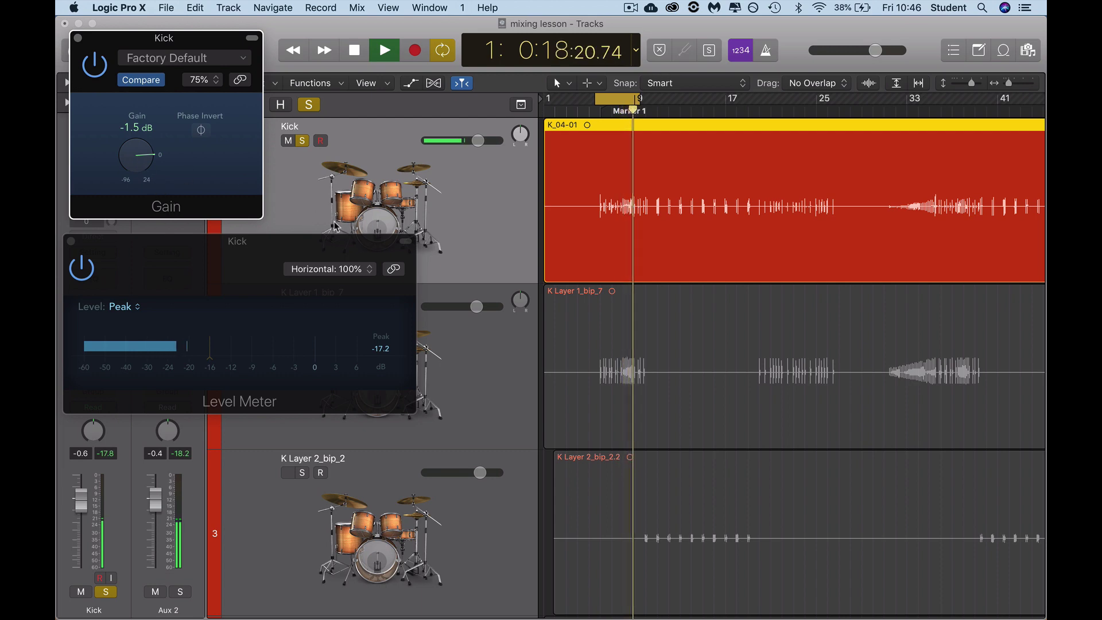
{"action": "key", "text": "space"}
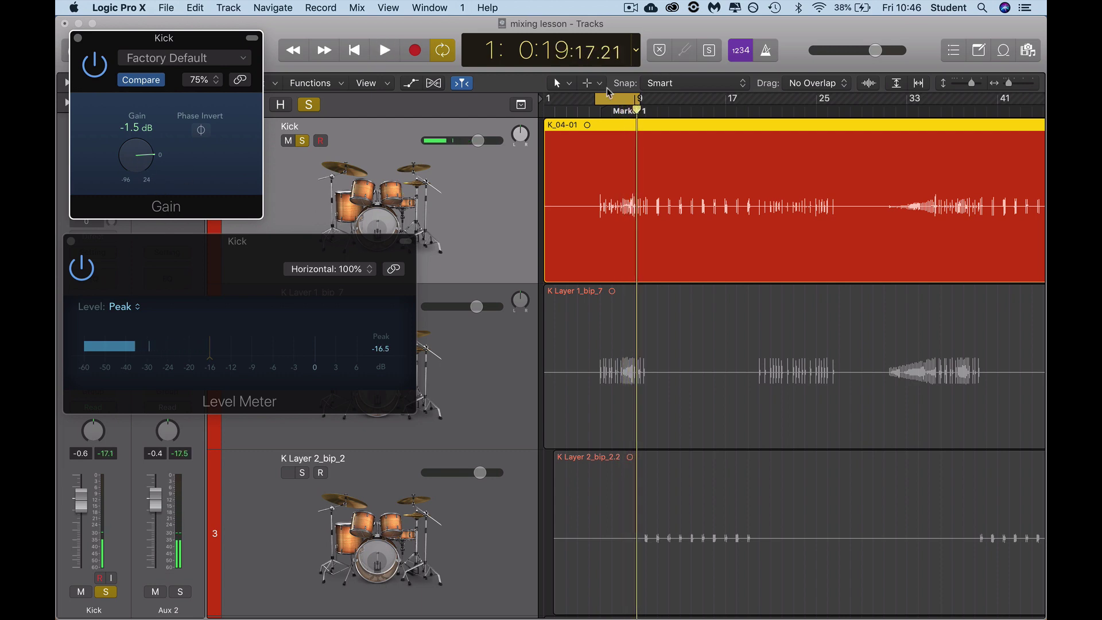
Step: Move the cycle range later, first to bars 33–38 and then to bars 52–56, playing each
{"action": "left_click_drag", "start_coordinate": [609, 103], "coordinate": [925, 114]}
{"action": "key", "text": "space"}
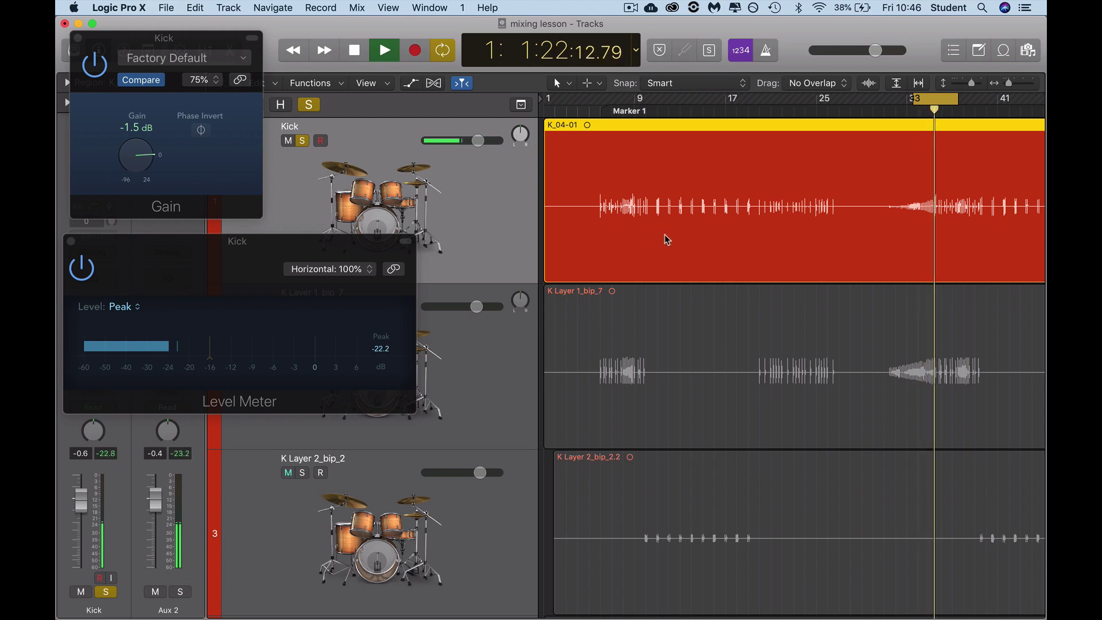
{"action": "scroll", "coordinate": [659, 228], "scroll_direction": "right", "scroll_amount": 10}
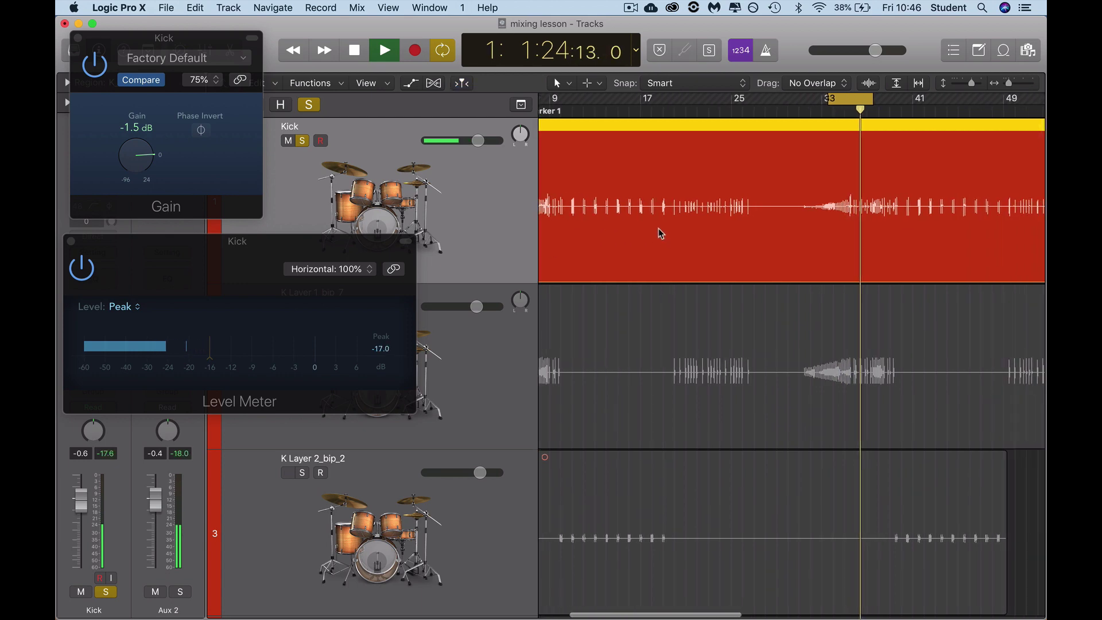
{"action": "left_click_drag", "start_coordinate": [672, 100], "coordinate": [746, 163]}
{"action": "key", "text": "space"}
{"action": "scroll", "coordinate": [942, 190], "scroll_direction": "right", "scroll_amount": 2}
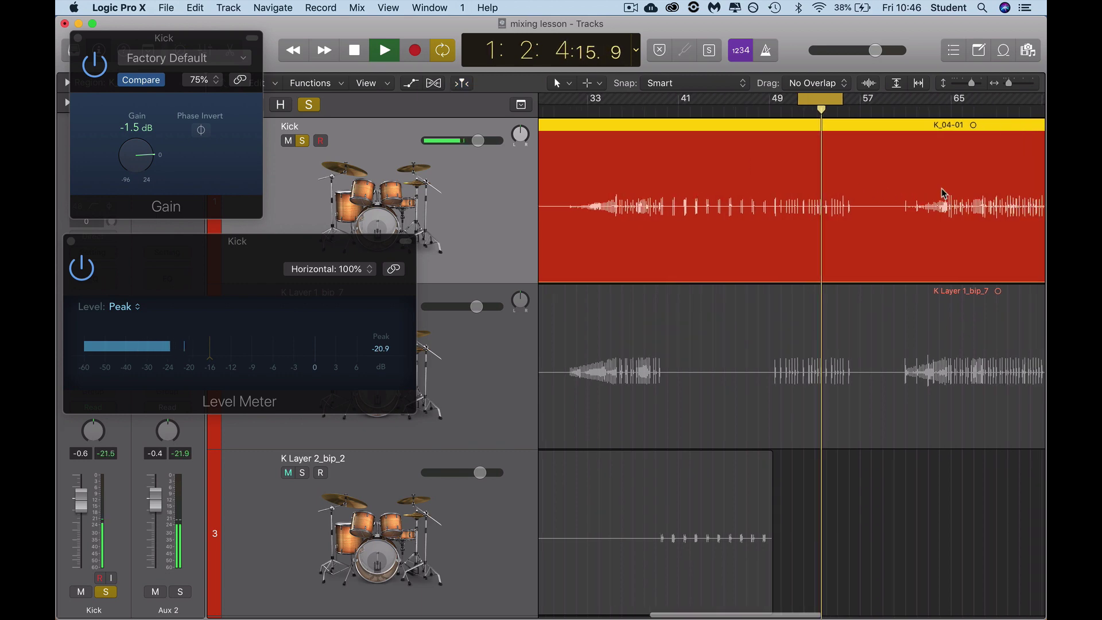
{"action": "scroll", "coordinate": [942, 189], "scroll_direction": "right", "scroll_amount": 2}
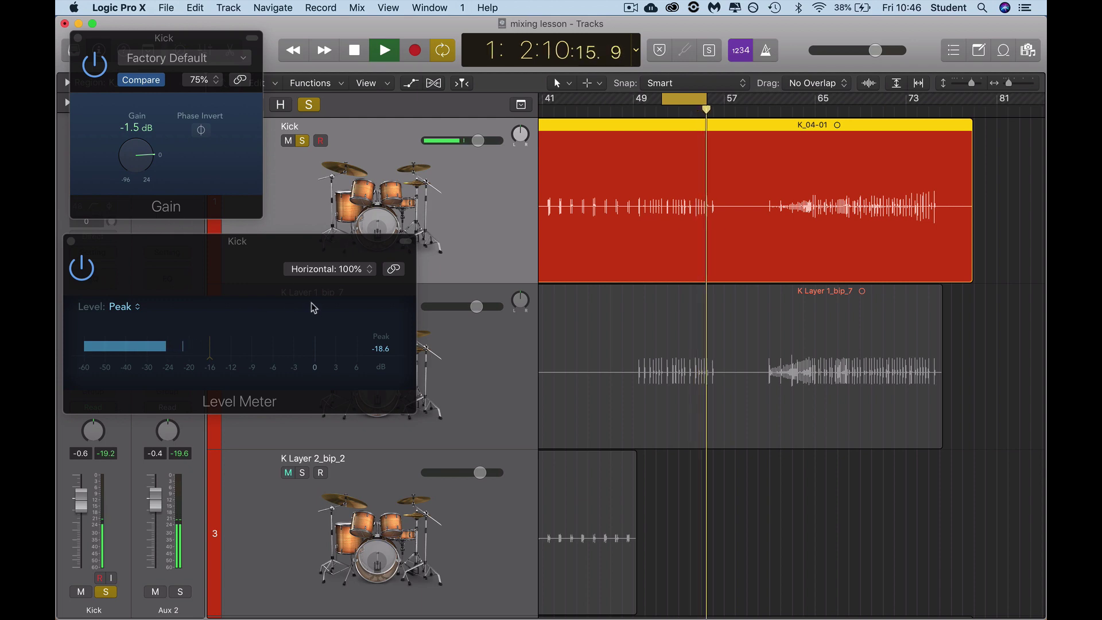
Step: Lengthen the loop range to cover more bars and play it back
{"action": "key", "text": "space"}
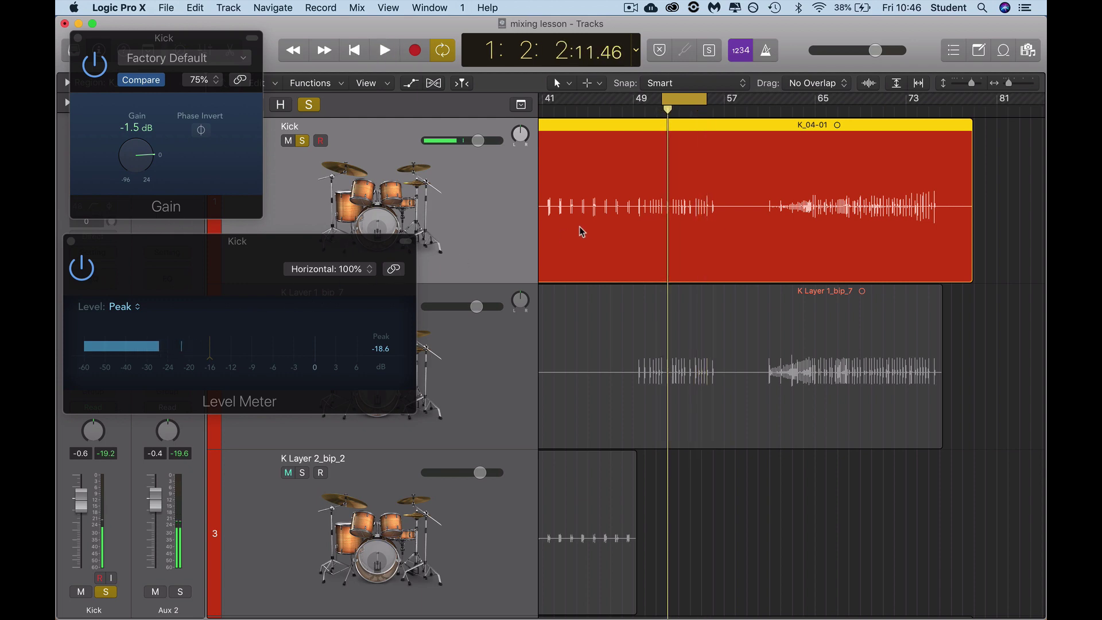
{"action": "left_click_drag", "start_coordinate": [703, 101], "coordinate": [707, 105]}
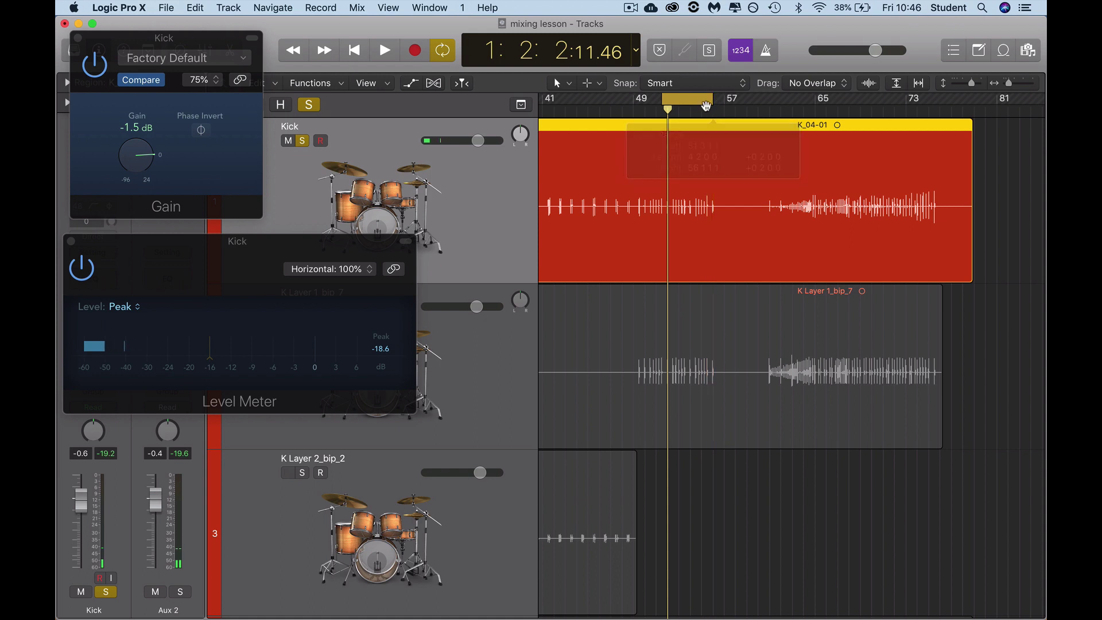
{"action": "key", "text": "space"}
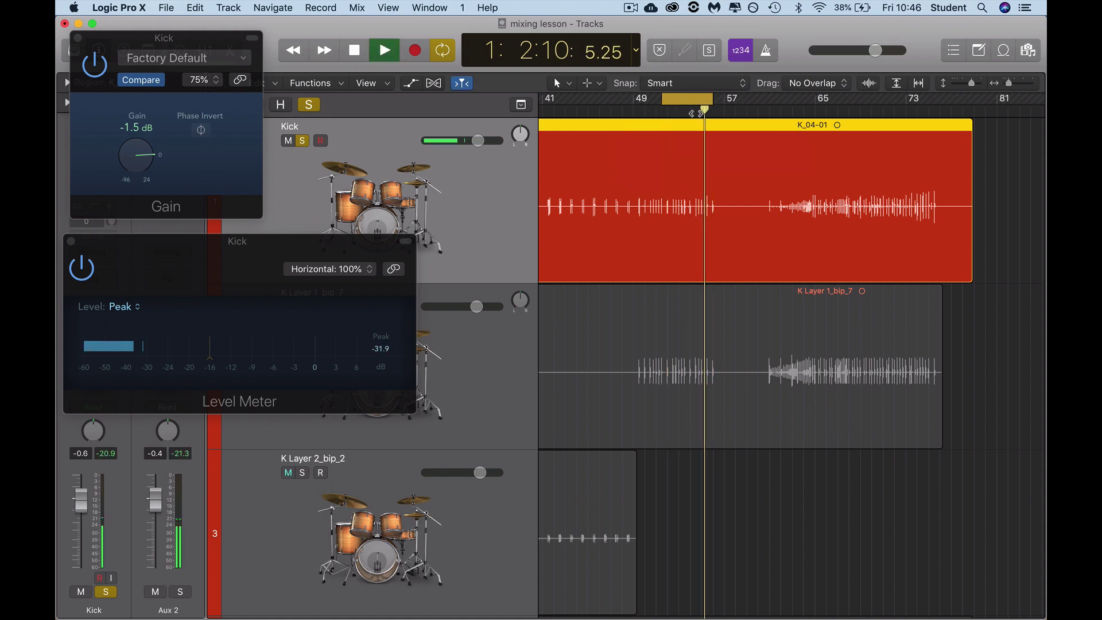
{"action": "key", "text": "space"}
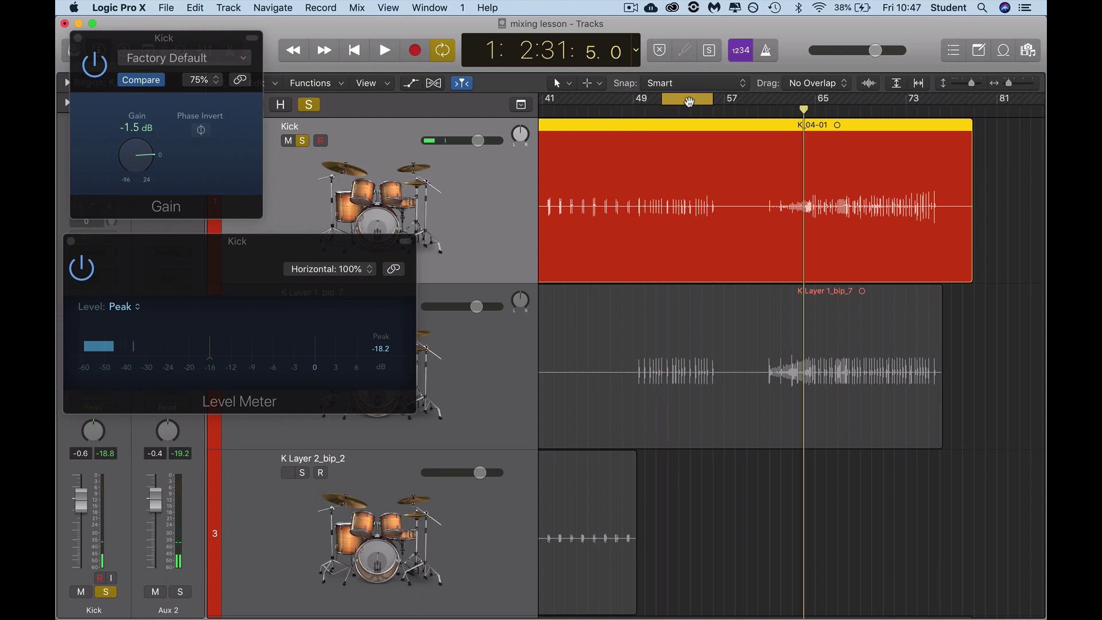
Step: Move the loop to about bars 64–73, play its loud end, and lower the Kick's Gain to -2.1 dB
{"action": "left_click_drag", "start_coordinate": [691, 100], "coordinate": [939, 100]}
{"action": "key", "text": "space"}
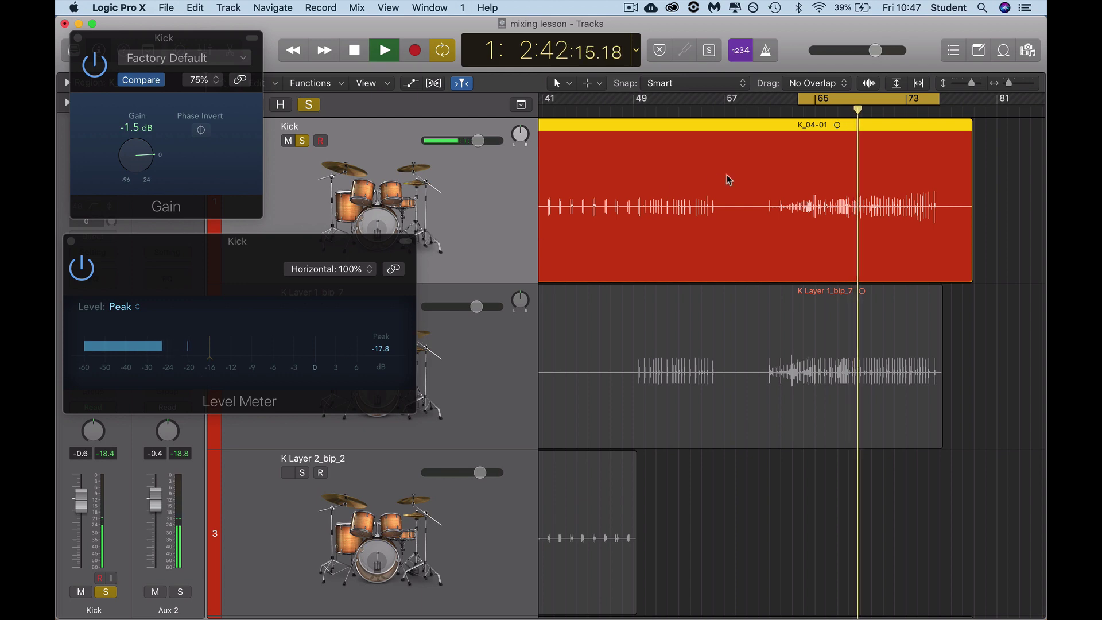
{"action": "left_click", "coordinate": [894, 110]}
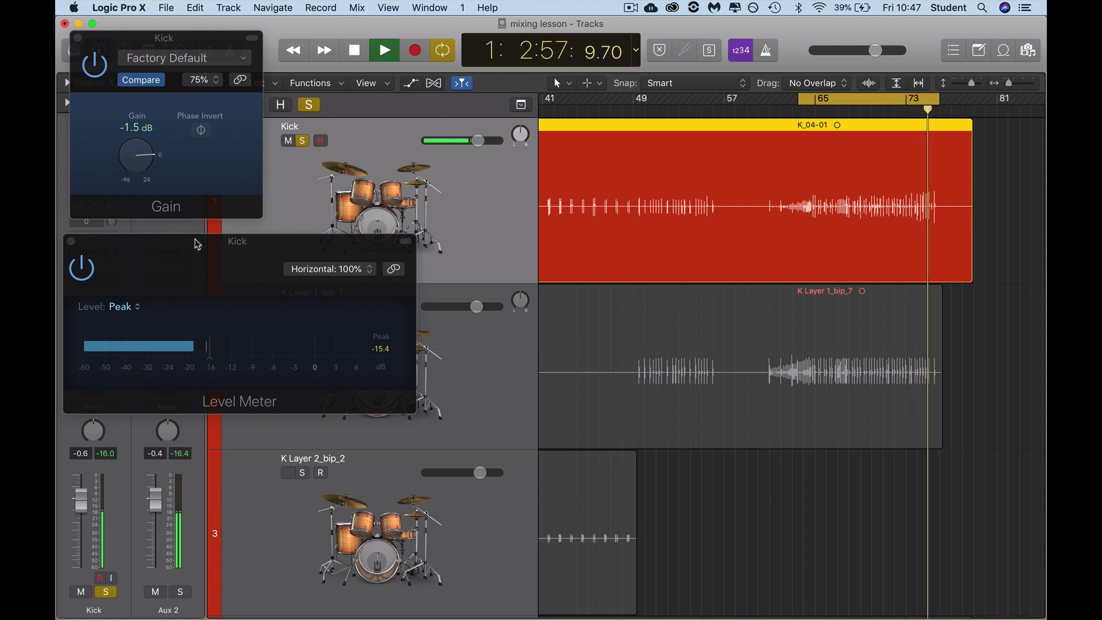
{"action": "left_click_drag", "start_coordinate": [149, 164], "coordinate": [150, 168]}
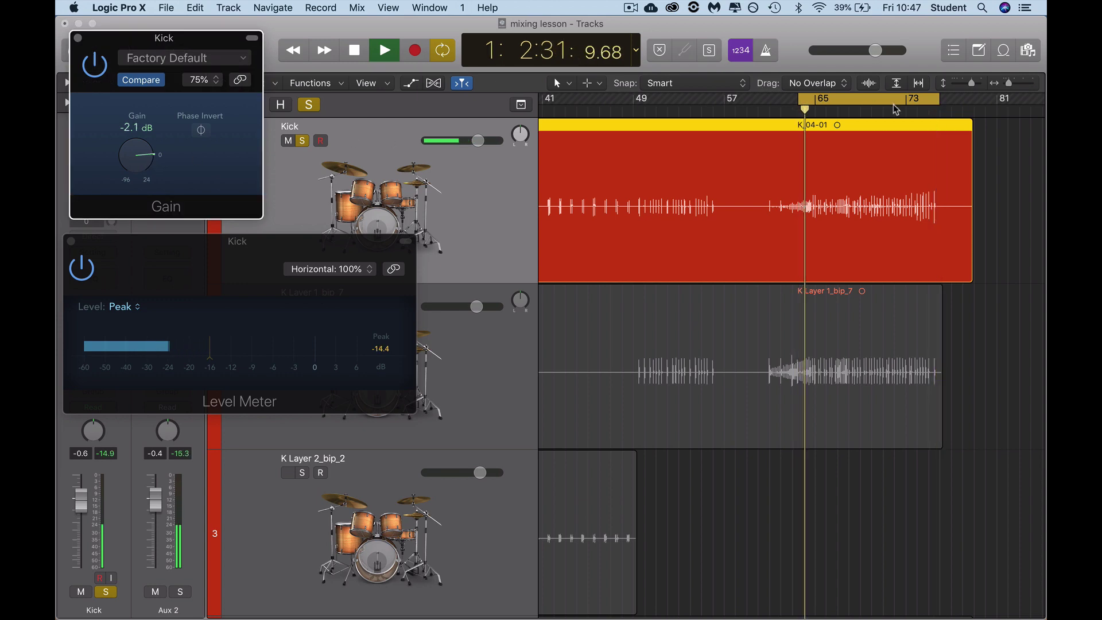
Step: Set the Kick's Gain to -2.6 dB and replay the loud hits near bar 74, peaking at -15.5 dB
{"action": "left_click", "coordinate": [915, 109]}
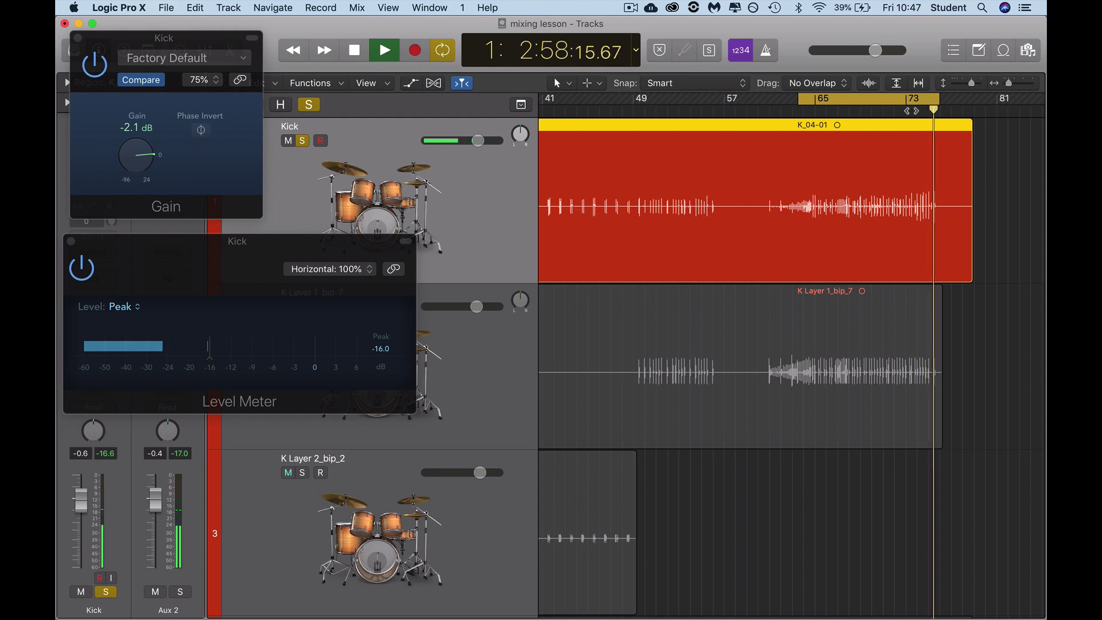
{"action": "key", "text": "space"}
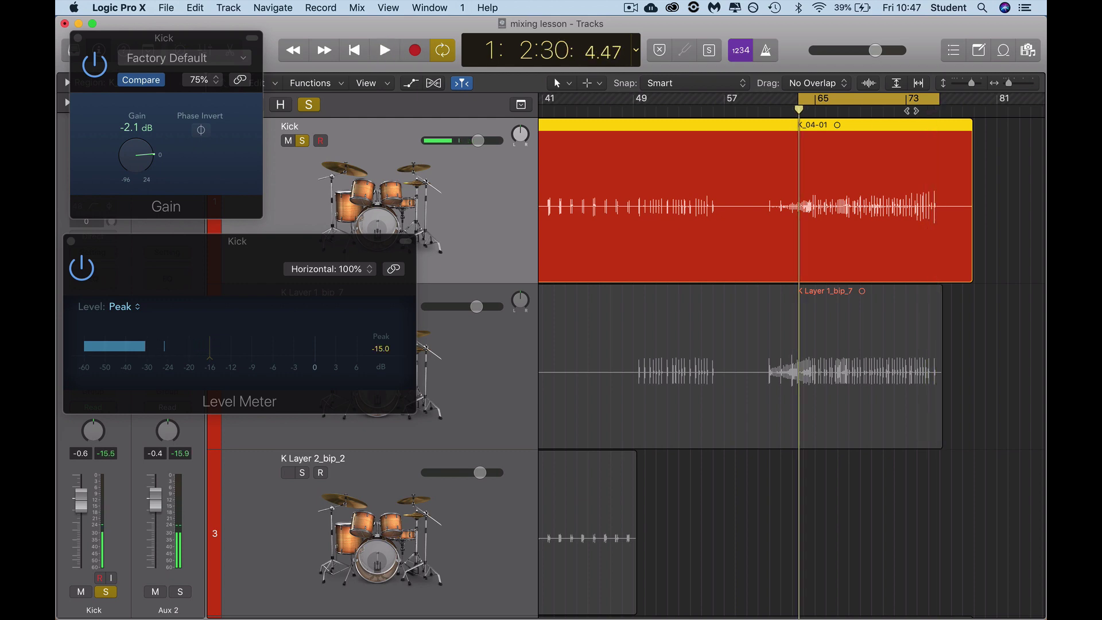
{"action": "left_click", "coordinate": [151, 160]}
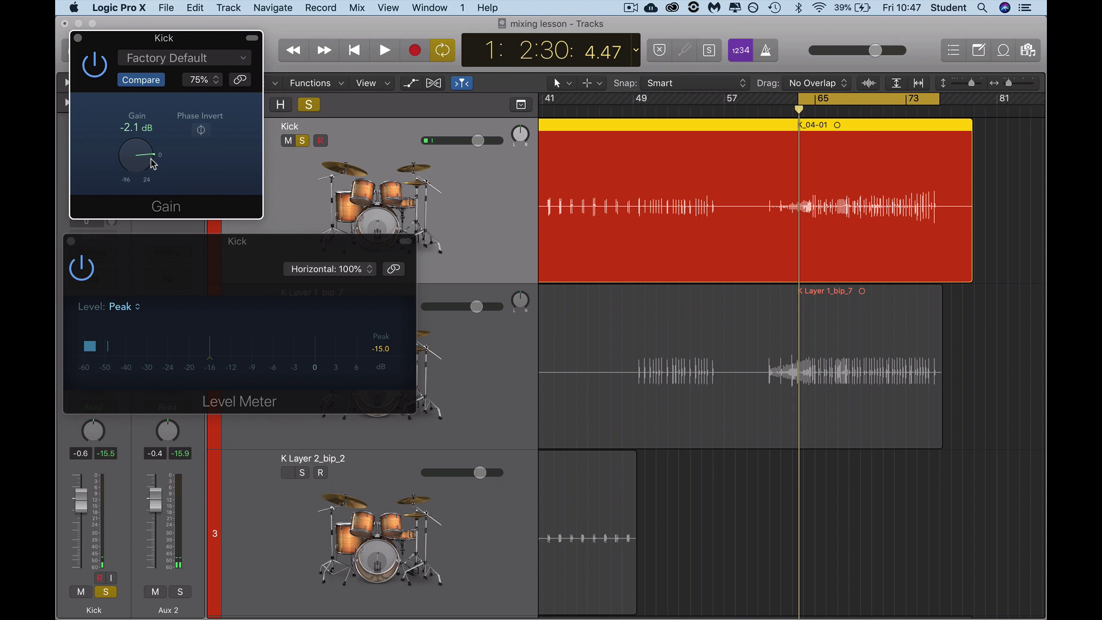
{"action": "left_click", "coordinate": [924, 113]}
{"action": "key", "text": "space"}
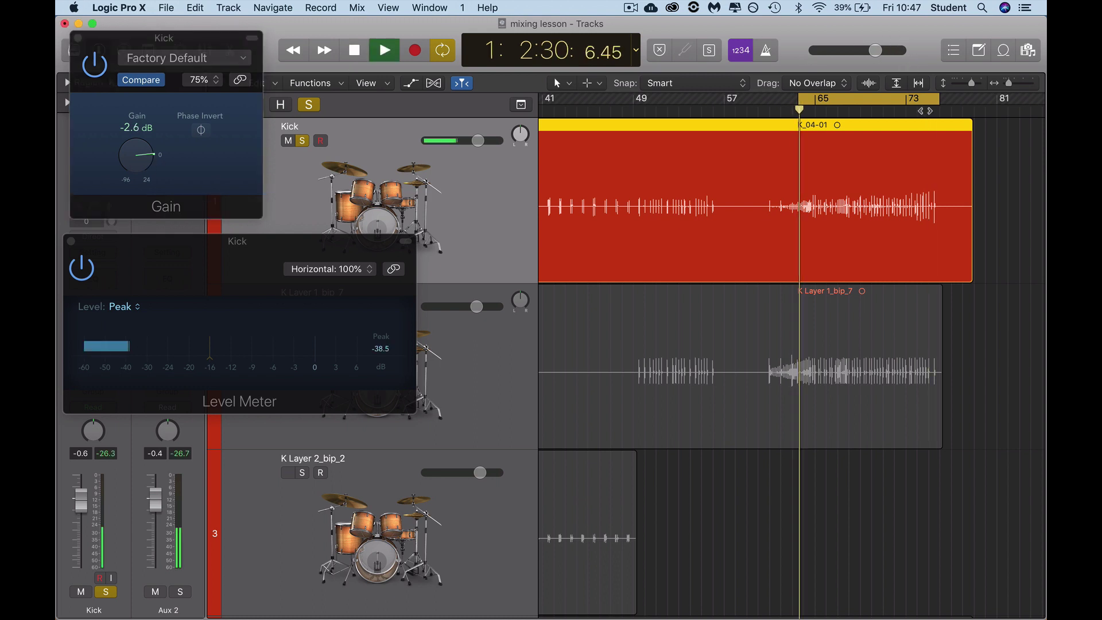
{"action": "left_click", "coordinate": [919, 110]}
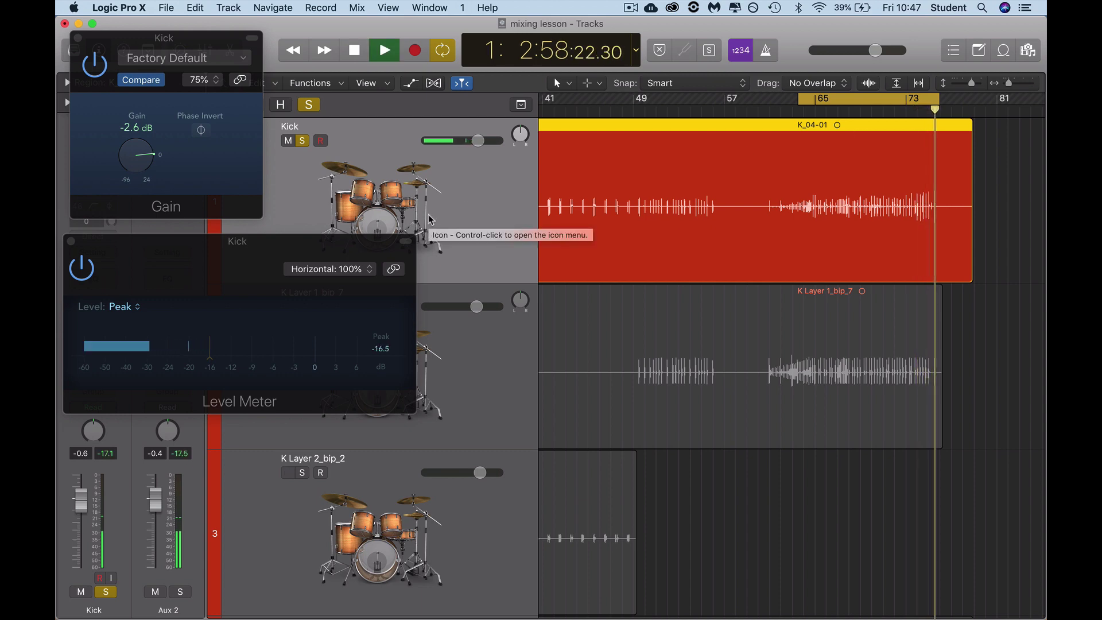
{"action": "key", "text": "space"}
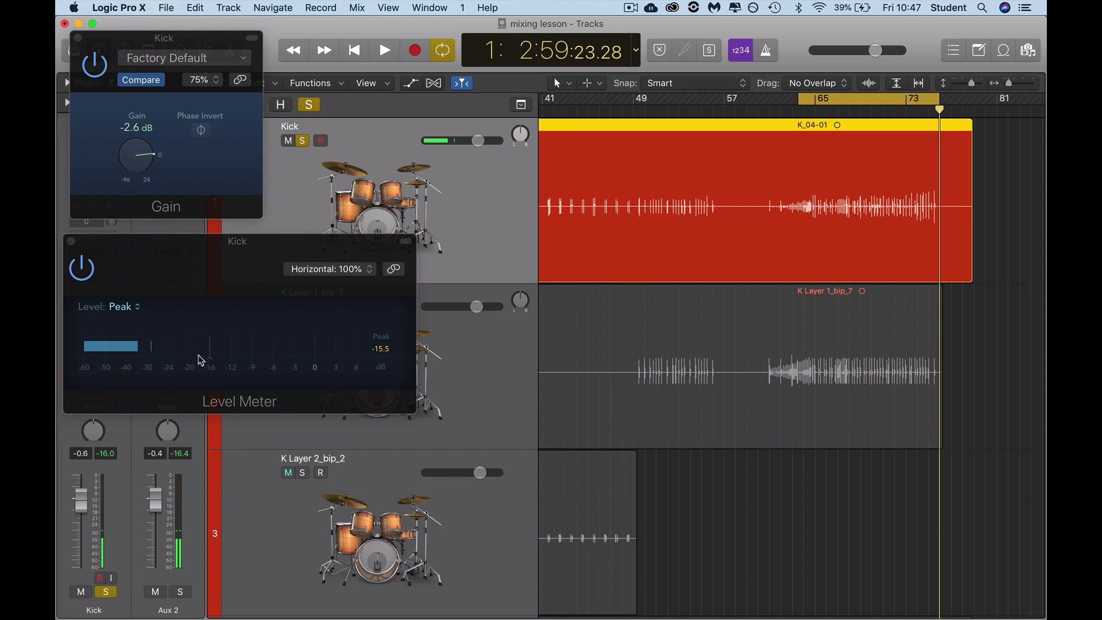
Step: Close the Kick's Gain and Level Meter windows and scroll through the remaining tracks
{"action": "left_click", "coordinate": [79, 39]}
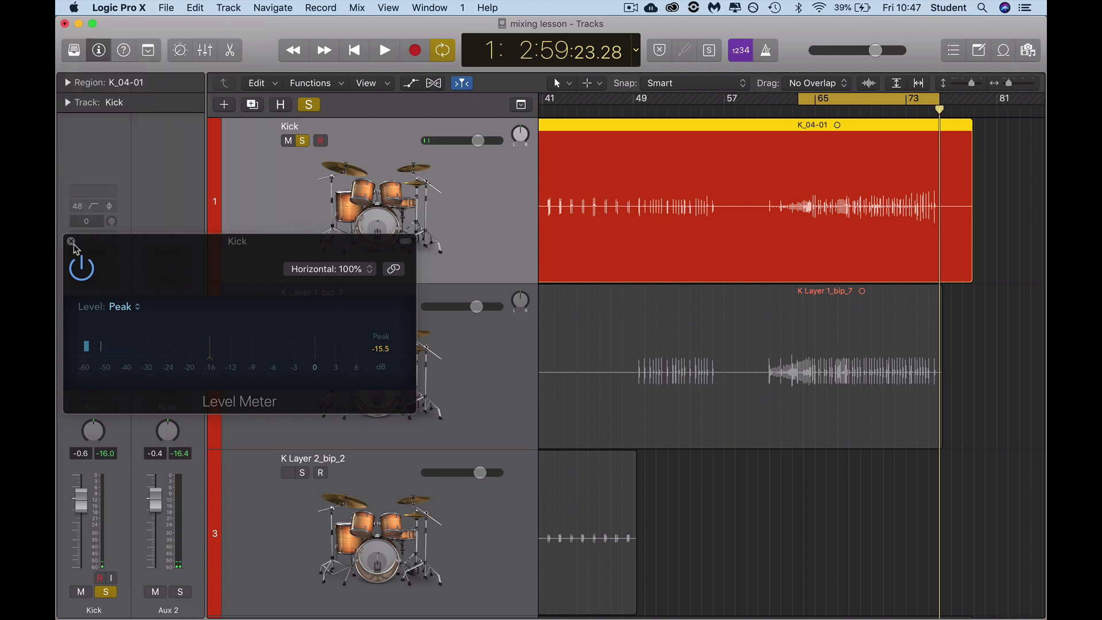
{"action": "left_click", "coordinate": [70, 241]}
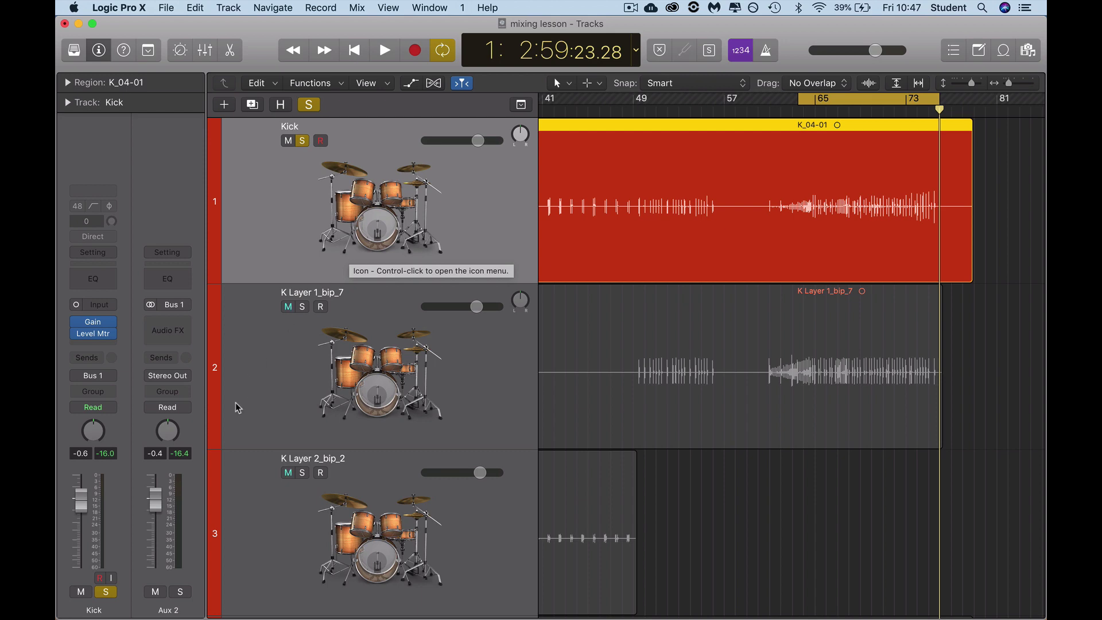
{"action": "scroll", "coordinate": [236, 403], "scroll_direction": "down", "scroll_amount": 10}
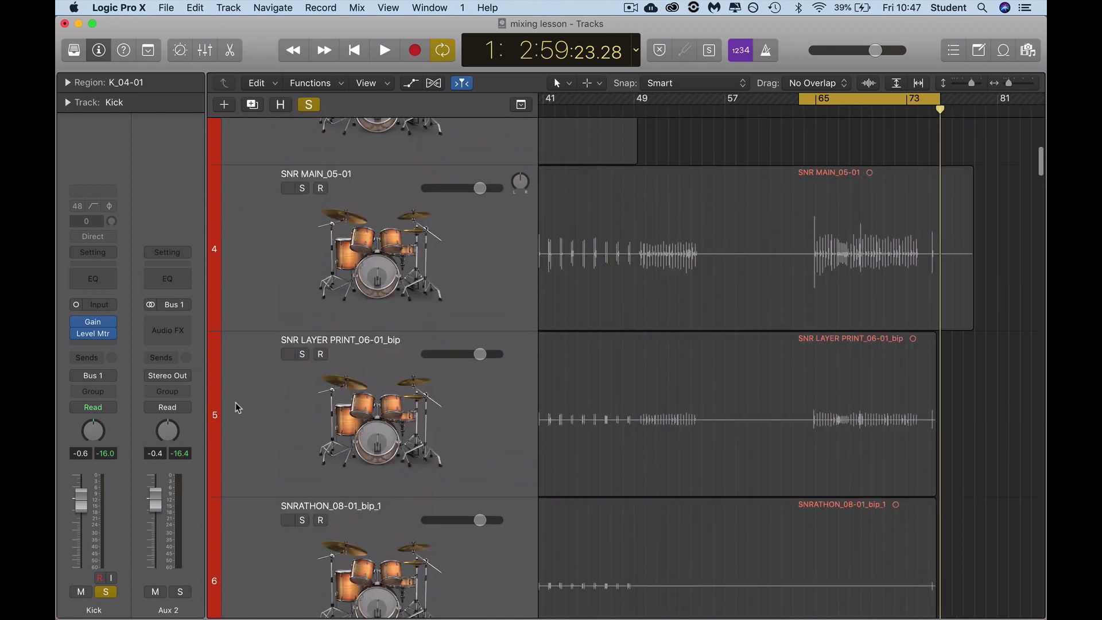
{"action": "scroll", "coordinate": [235, 402], "scroll_direction": "up", "scroll_amount": 1}
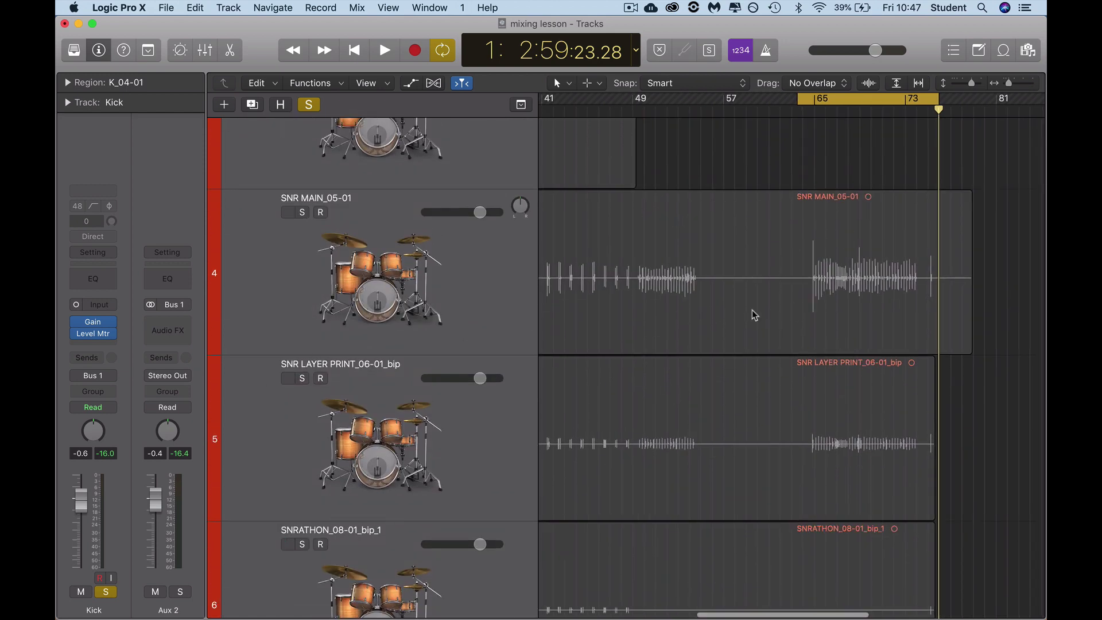
{"action": "scroll", "coordinate": [701, 328], "scroll_direction": "down", "scroll_amount": 20}
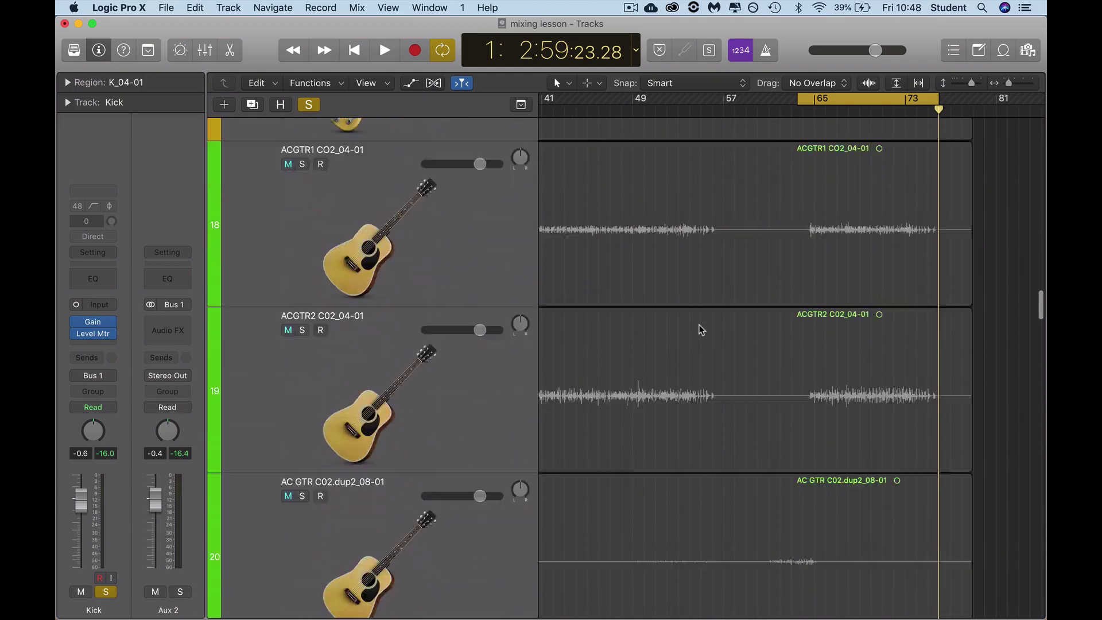
{"action": "scroll", "coordinate": [700, 328], "scroll_direction": "down", "scroll_amount": 20}
{"action": "scroll", "coordinate": [700, 329], "scroll_direction": "up", "scroll_amount": 10}
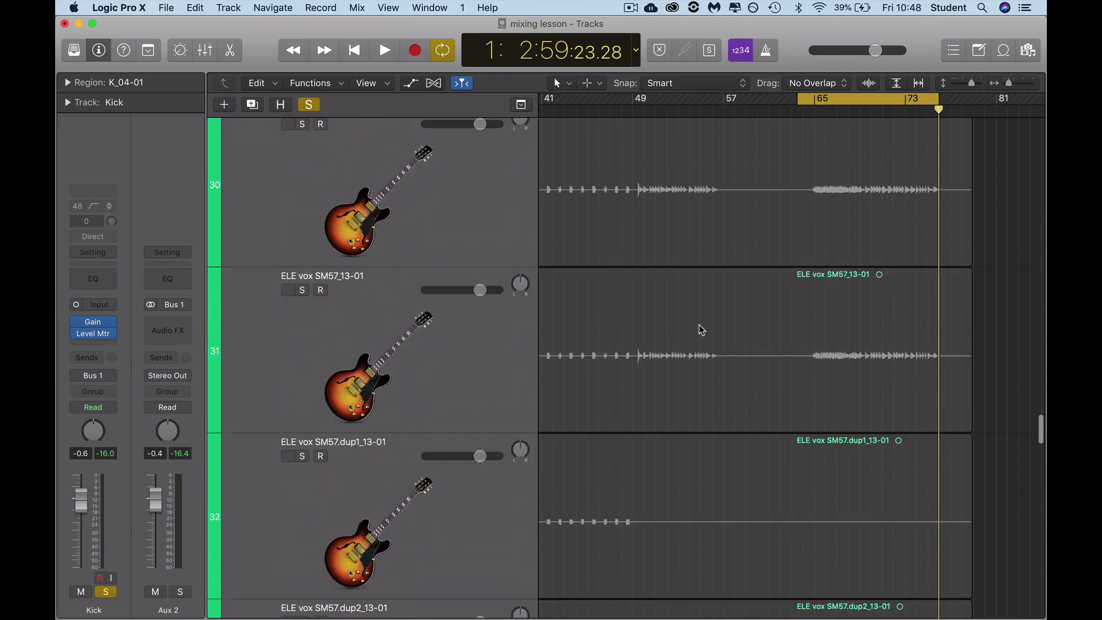
{"action": "scroll", "coordinate": [701, 329], "scroll_direction": "up", "scroll_amount": 20}
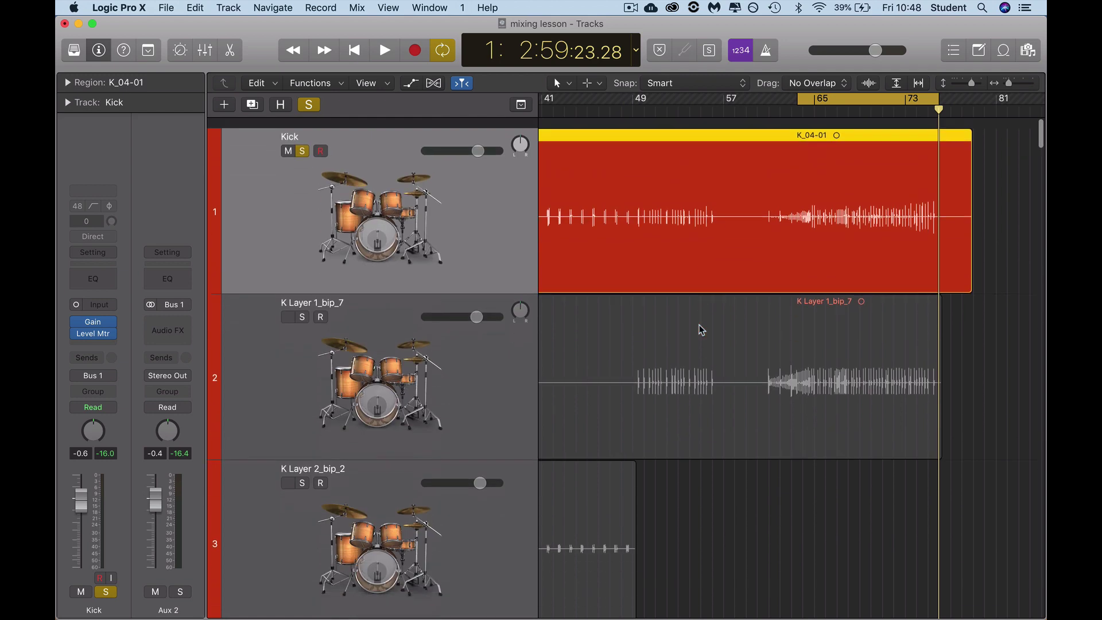